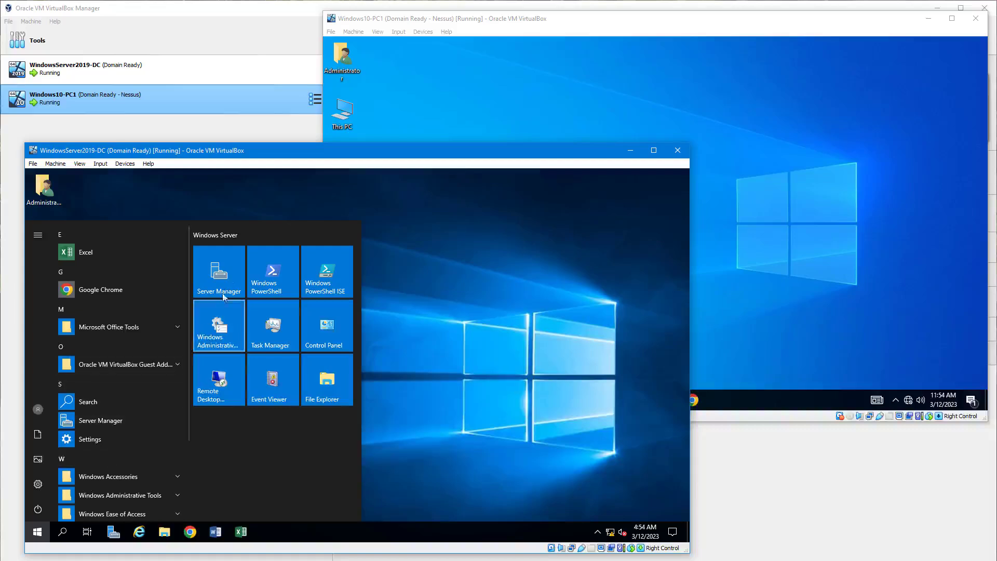
- Open Active Directory Users and Computers through Server Manager and display the IT organizational unit under infosec.local
{"action": "left_click", "coordinate": [219, 281]}
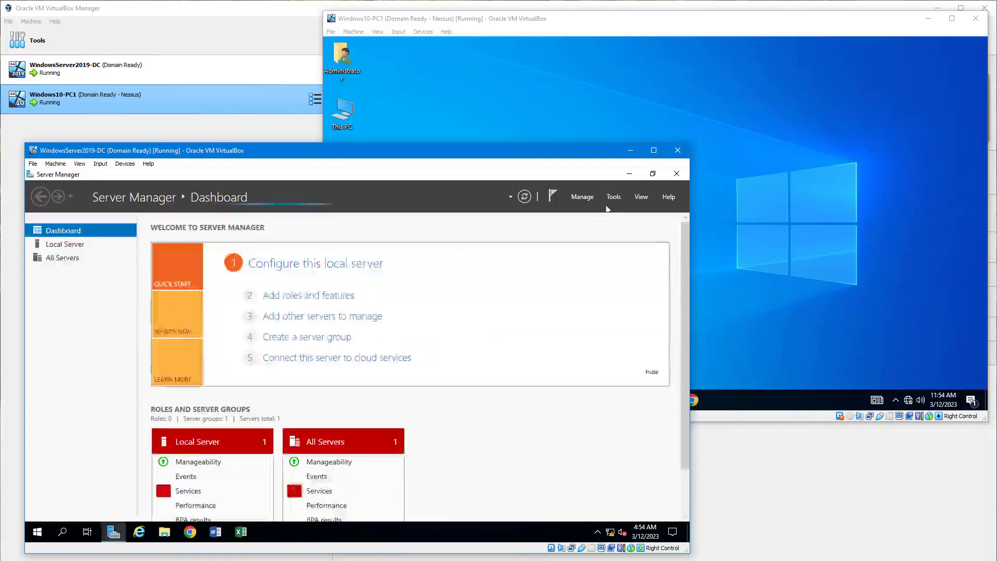
{"action": "left_click", "coordinate": [613, 196]}
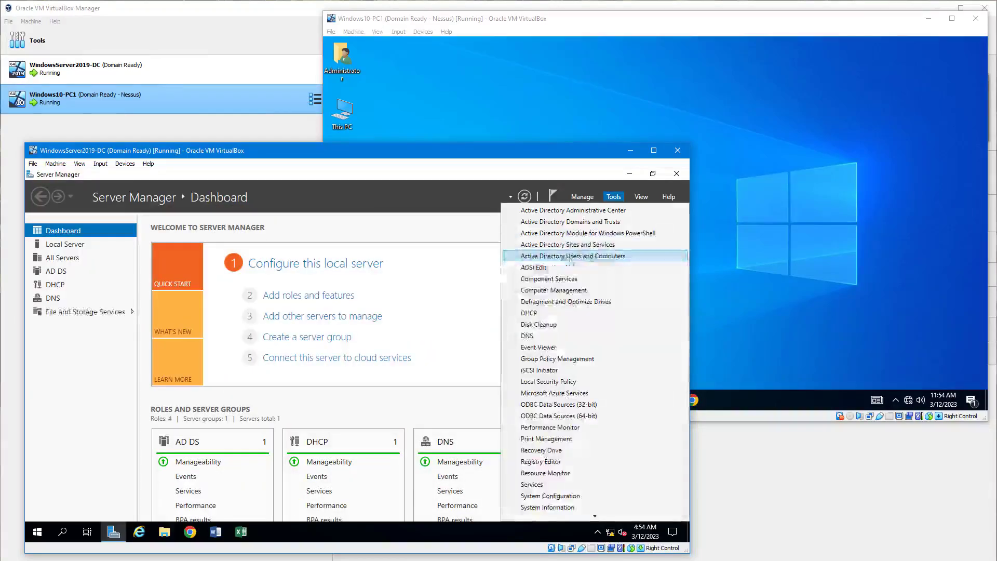
{"action": "left_click", "coordinate": [612, 258]}
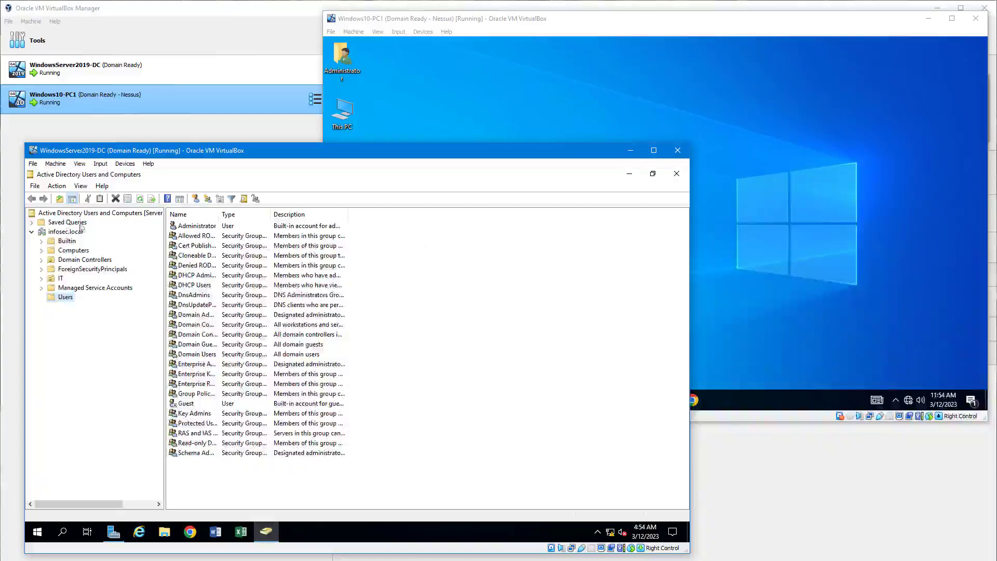
{"action": "left_click", "coordinate": [64, 233]}
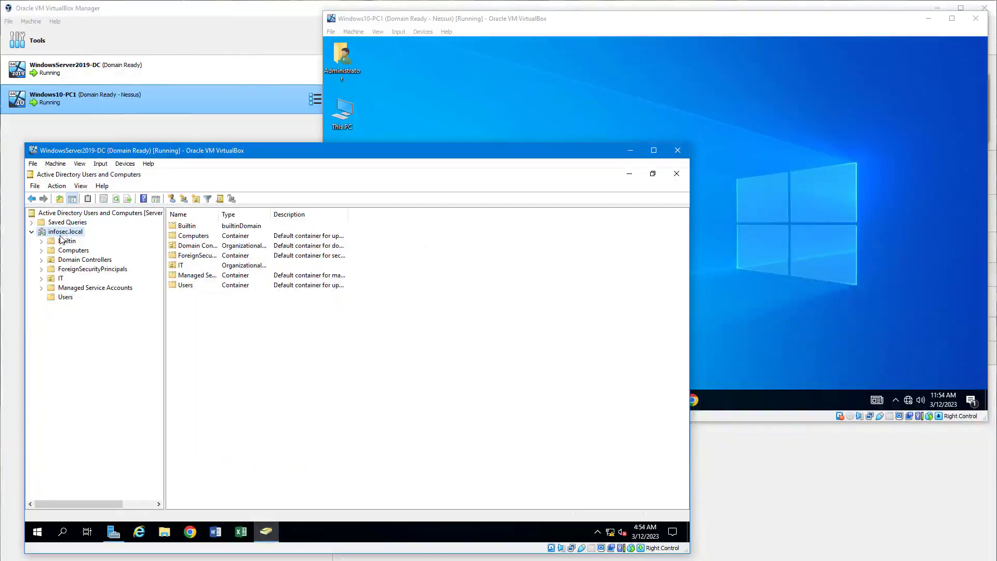
{"action": "left_click", "coordinate": [58, 280]}
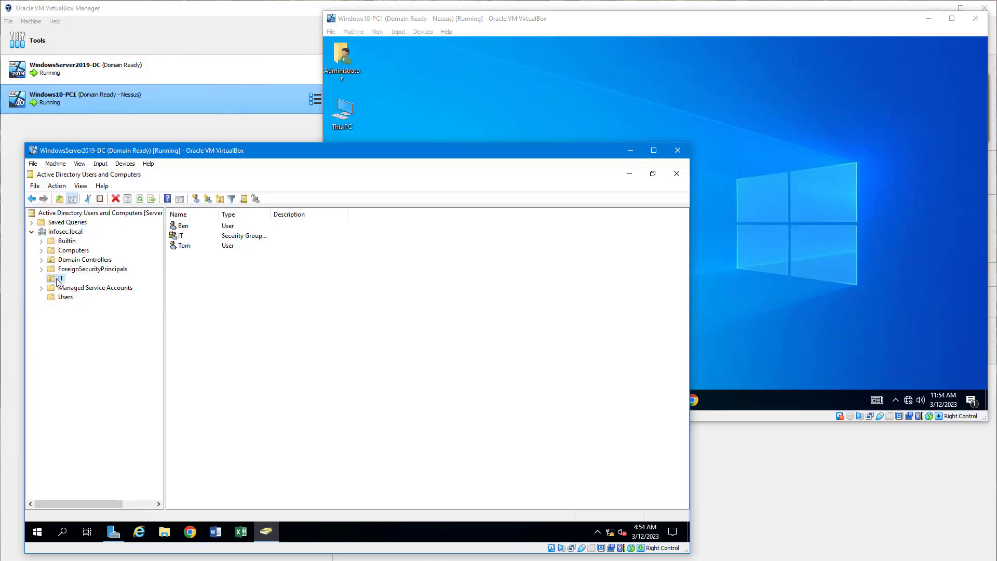
- Create an organizational unit named Sales directly under the infosec.local domain
{"action": "left_click", "coordinate": [55, 233]}
{"action": "right_click", "coordinate": [55, 235]}
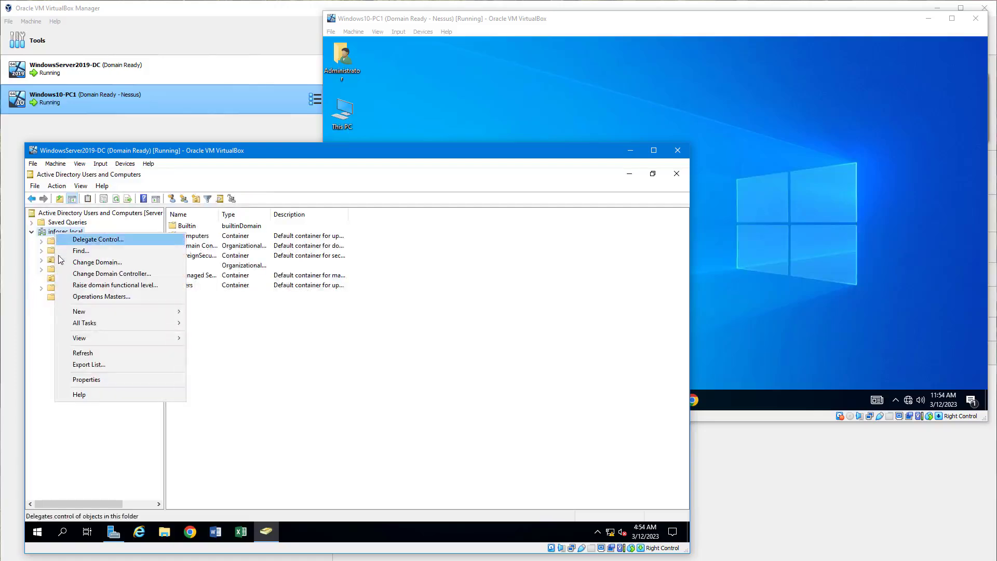
{"action": "mouse_move", "coordinate": [71, 315]}
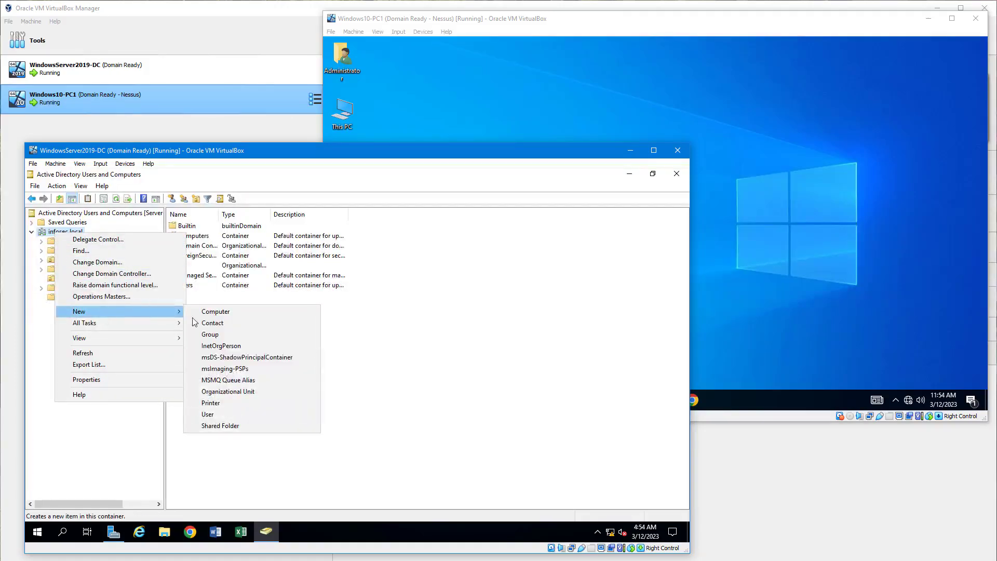
{"action": "left_click", "coordinate": [231, 394]}
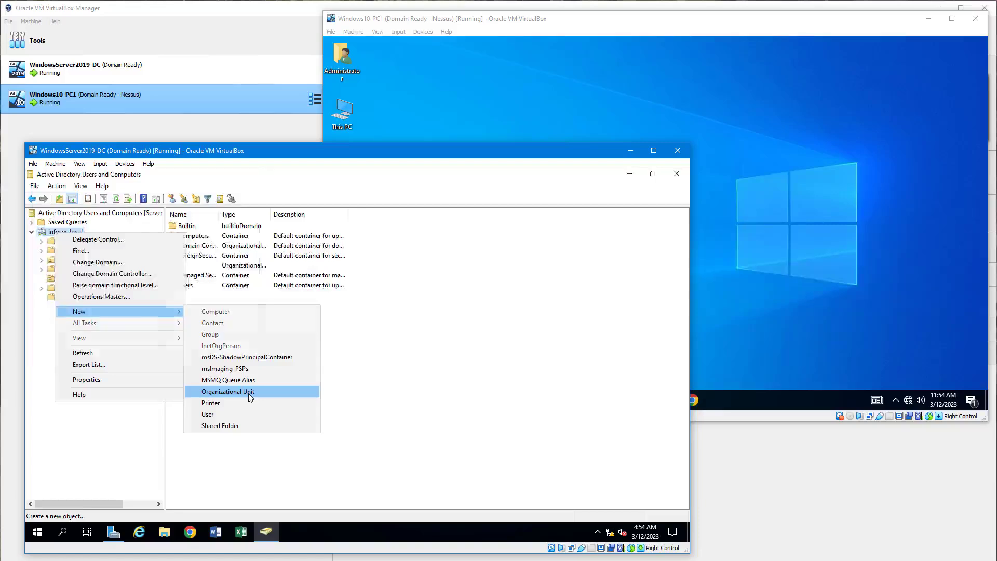
{"action": "type", "text": "Sales"}
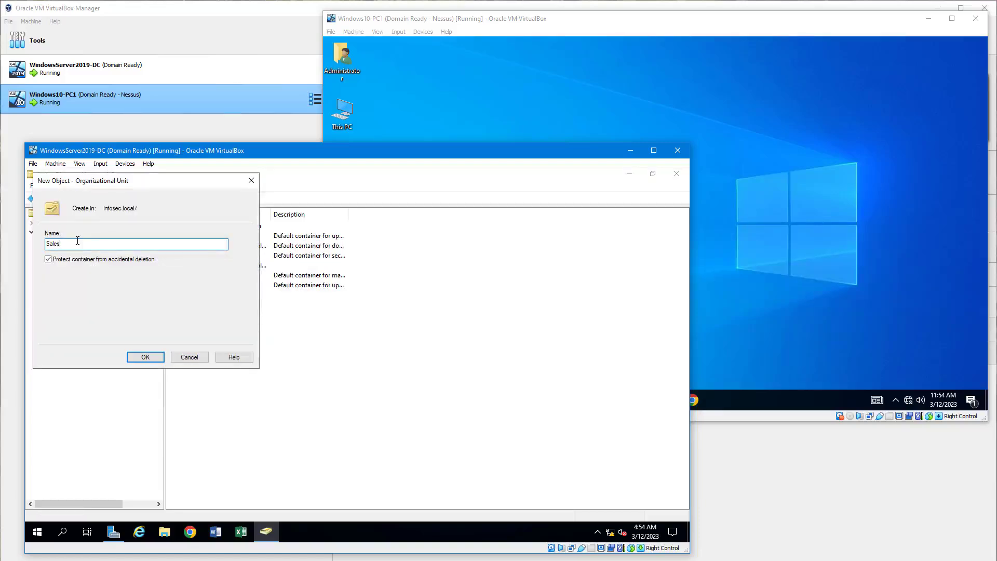
{"action": "left_click", "coordinate": [146, 358]}
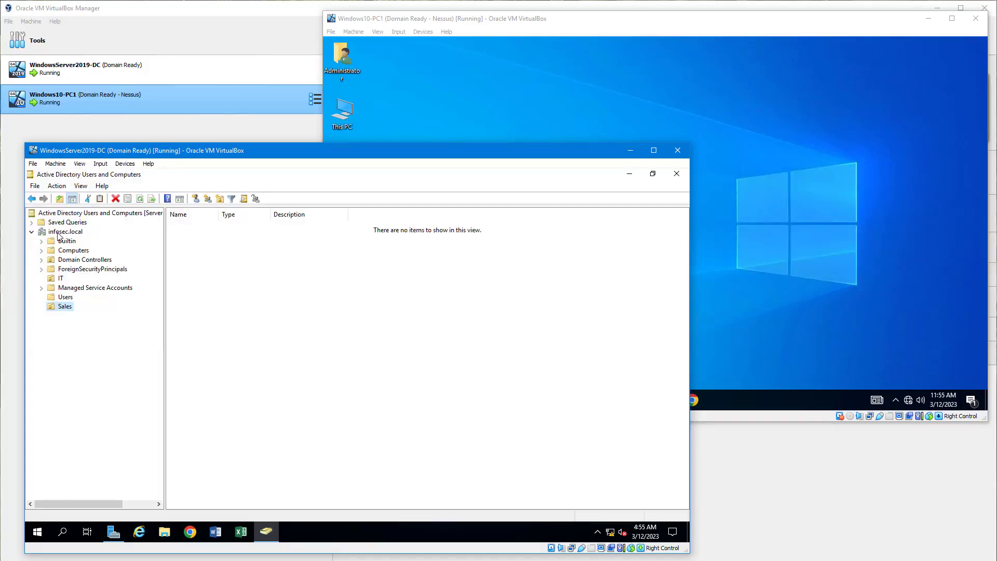
- Create a nested organizational unit named Sales Users inside the Sales unit
{"action": "right_click", "coordinate": [52, 308]}
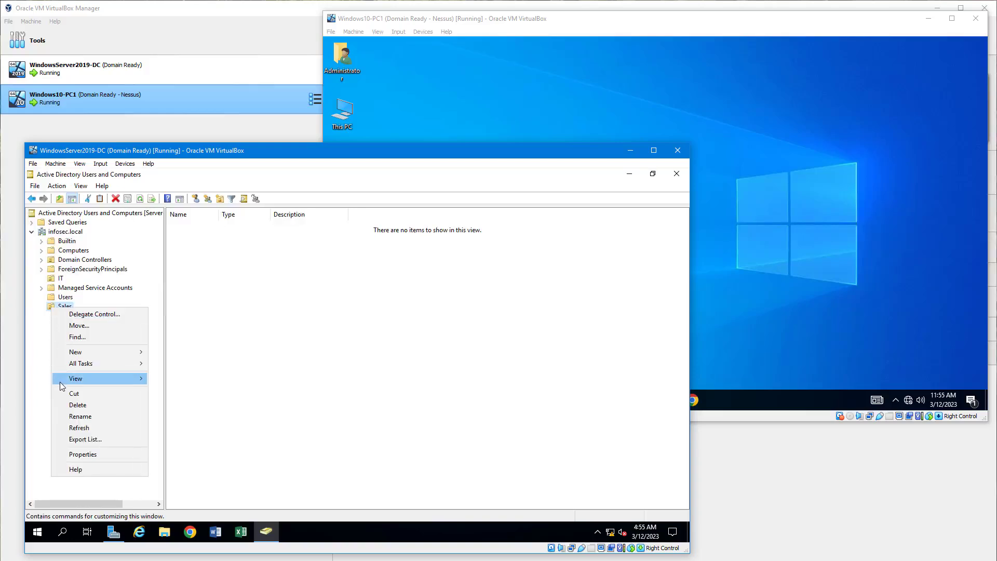
{"action": "mouse_move", "coordinate": [88, 354]}
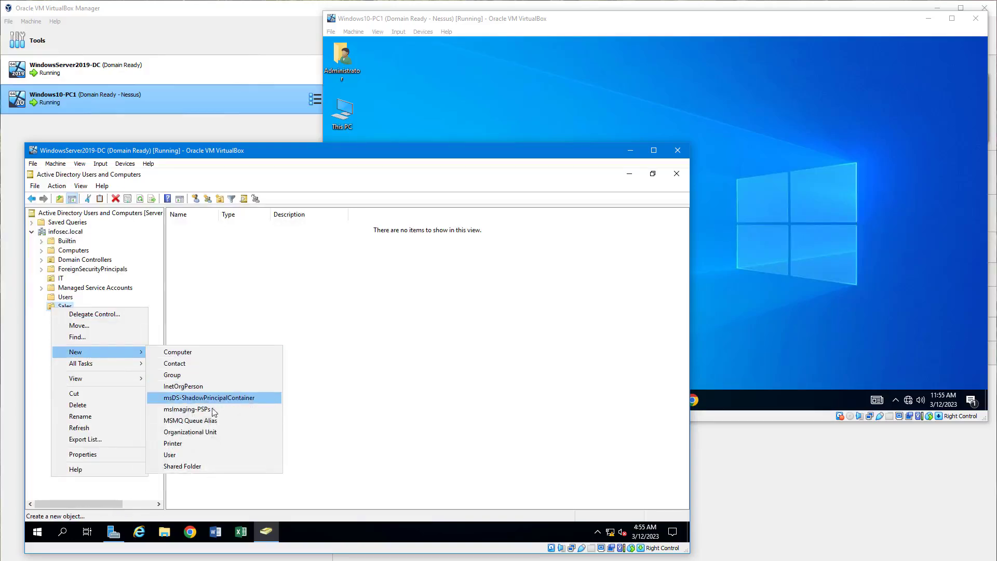
{"action": "left_click", "coordinate": [223, 439]}
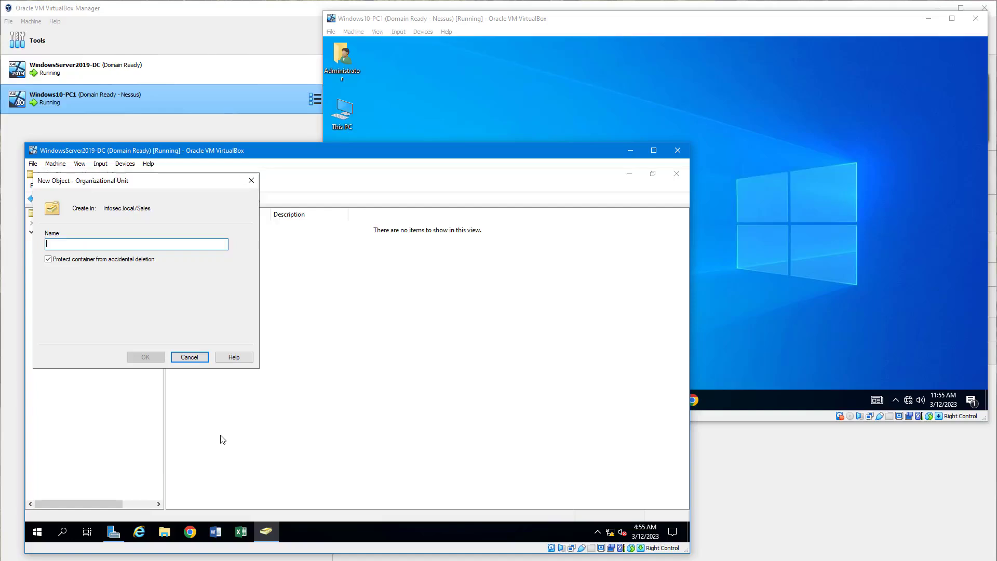
{"action": "type", "text": "Sales "}
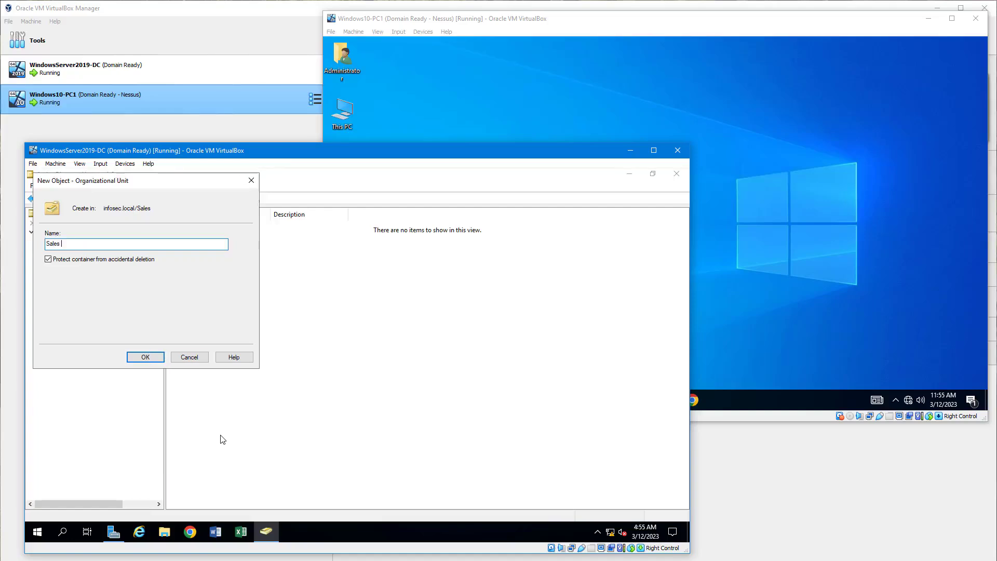
{"action": "type", "text": "Users"}
{"action": "key", "text": "Return"}
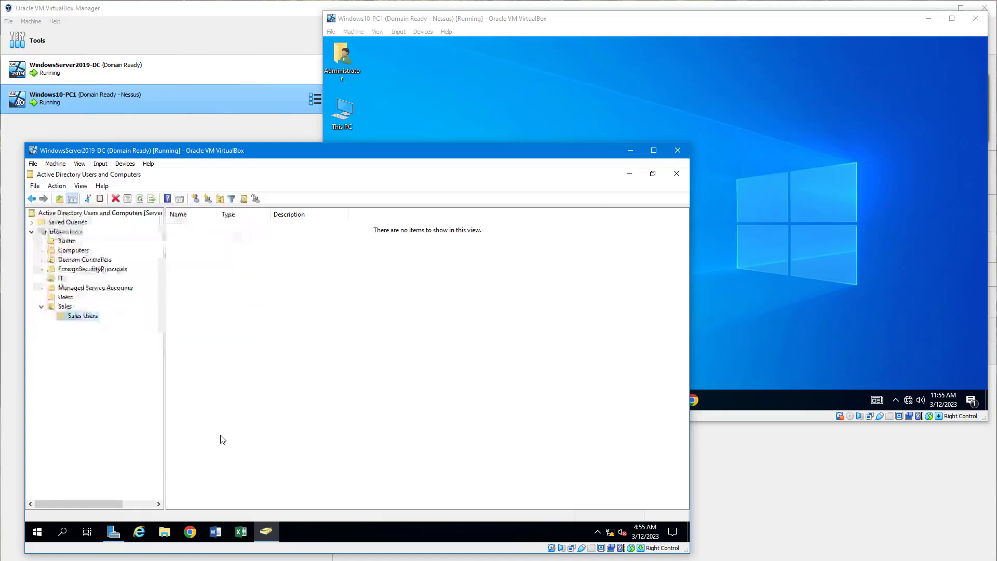
- Create another organizational unit named Sales Computers inside the Sales unit
{"action": "right_click", "coordinate": [65, 307]}
{"action": "mouse_move", "coordinate": [137, 358]}
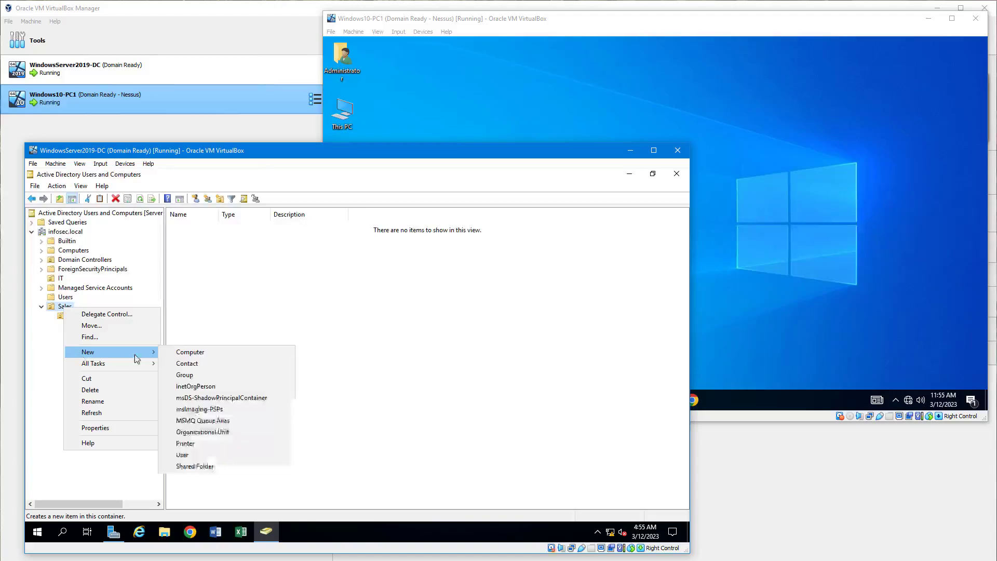
{"action": "left_click", "coordinate": [223, 432]}
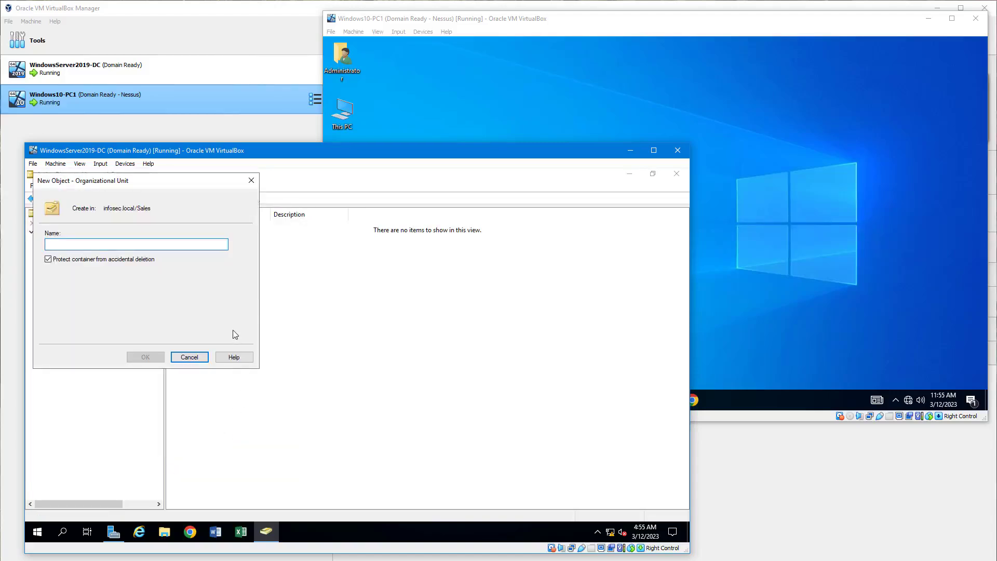
{"action": "type", "text": "Sale"}
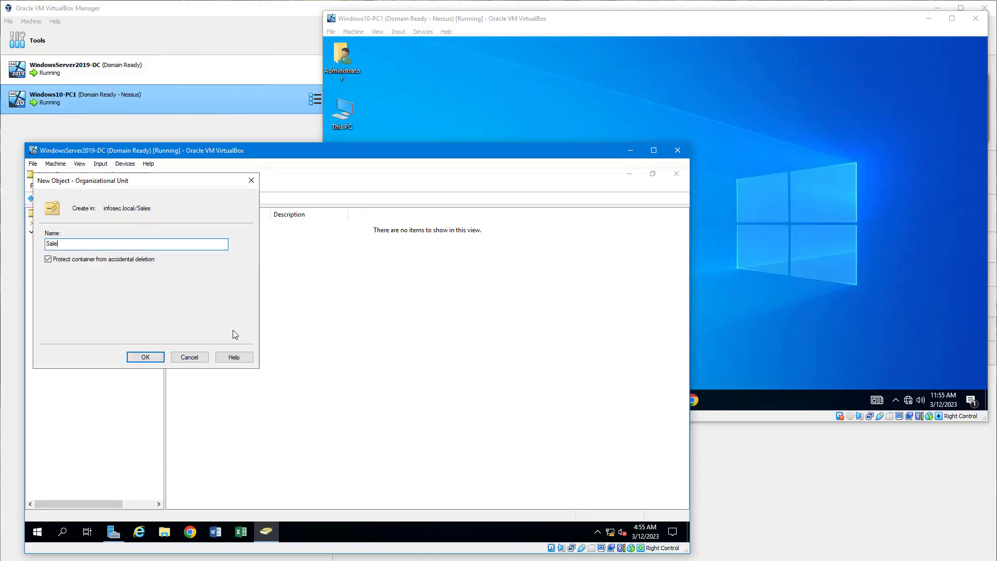
{"action": "type", "text": "s Computers"}
{"action": "key", "text": "Return"}
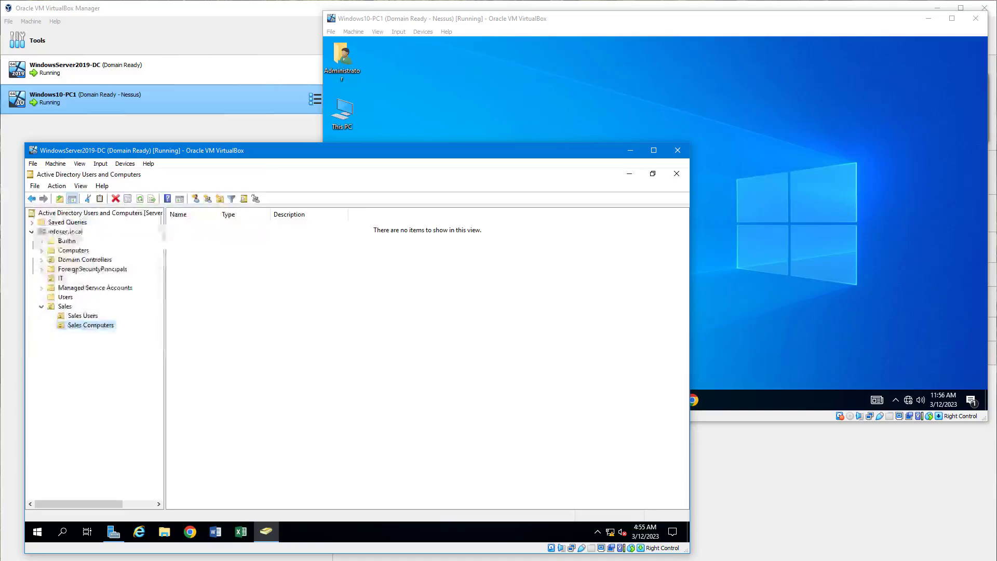
- Move computer PC1 from the Computers container into Sales Computers and check it in its new location
{"action": "left_click", "coordinate": [73, 251]}
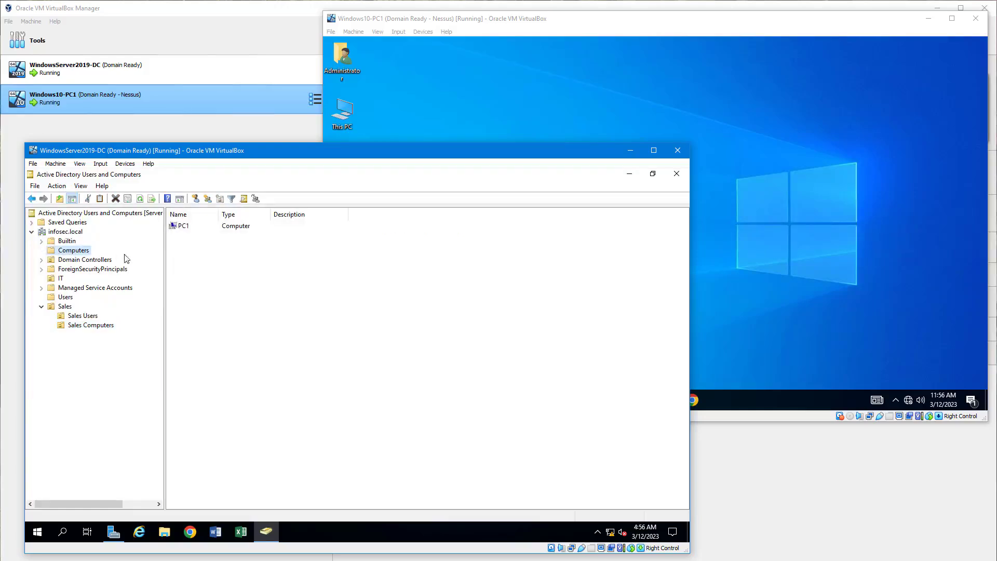
{"action": "left_click", "coordinate": [183, 227]}
{"action": "right_click", "coordinate": [182, 230]}
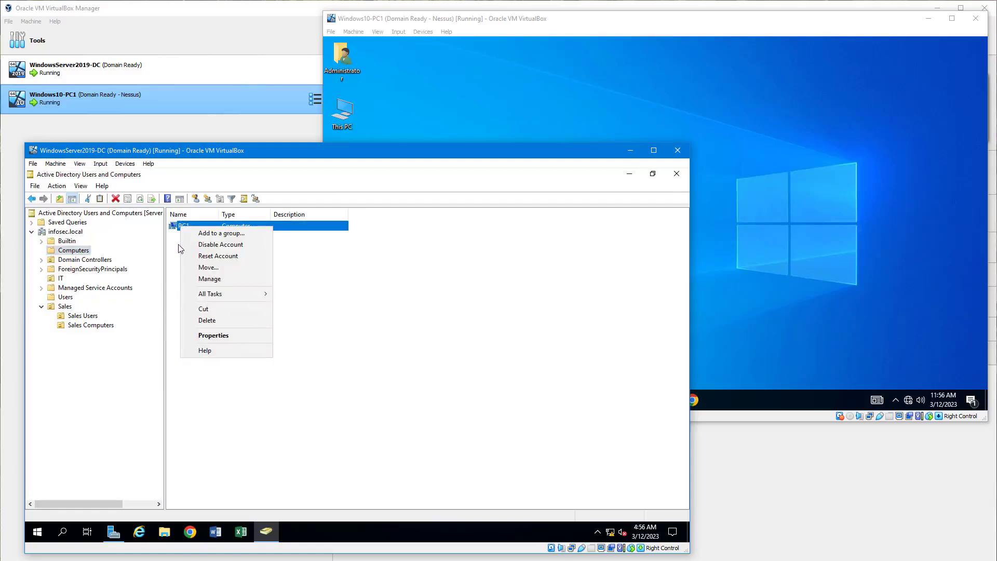
{"action": "left_click", "coordinate": [201, 268]}
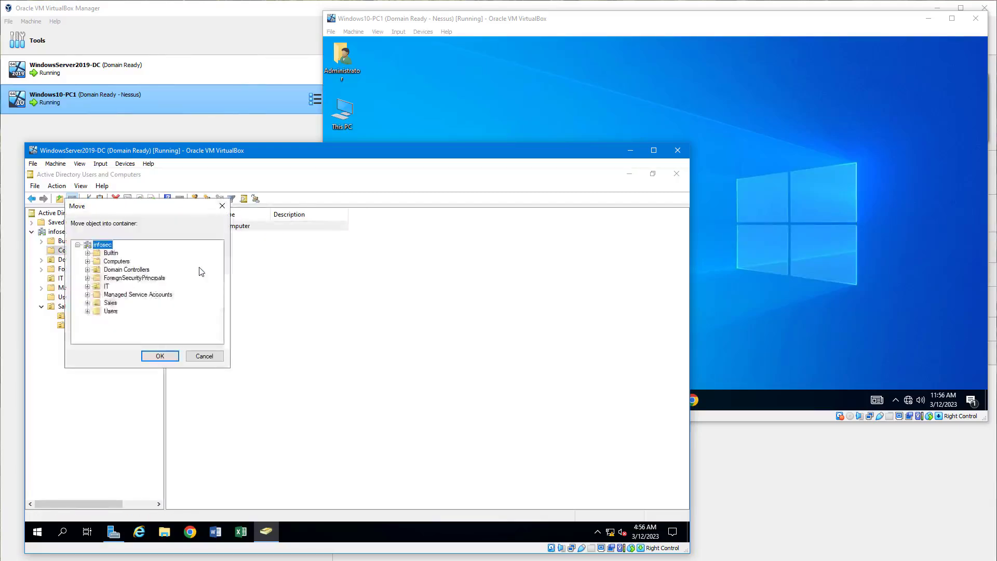
{"action": "left_click", "coordinate": [88, 303]}
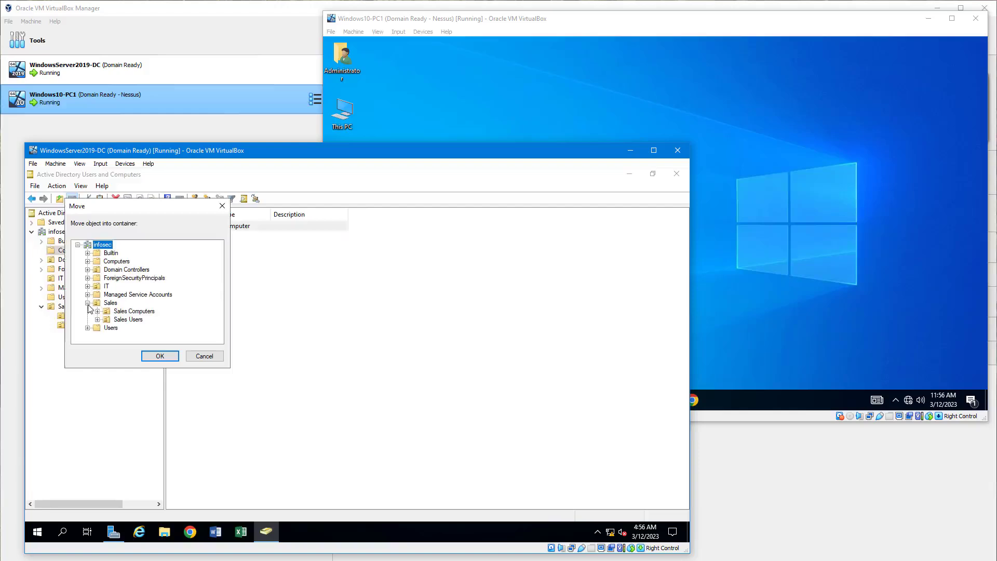
{"action": "left_click", "coordinate": [125, 313]}
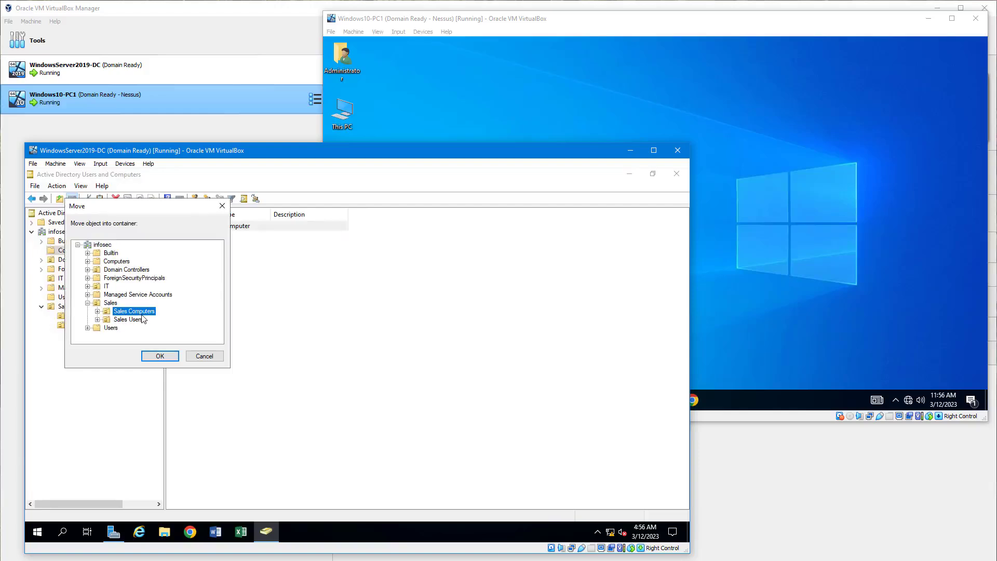
{"action": "left_click", "coordinate": [160, 358]}
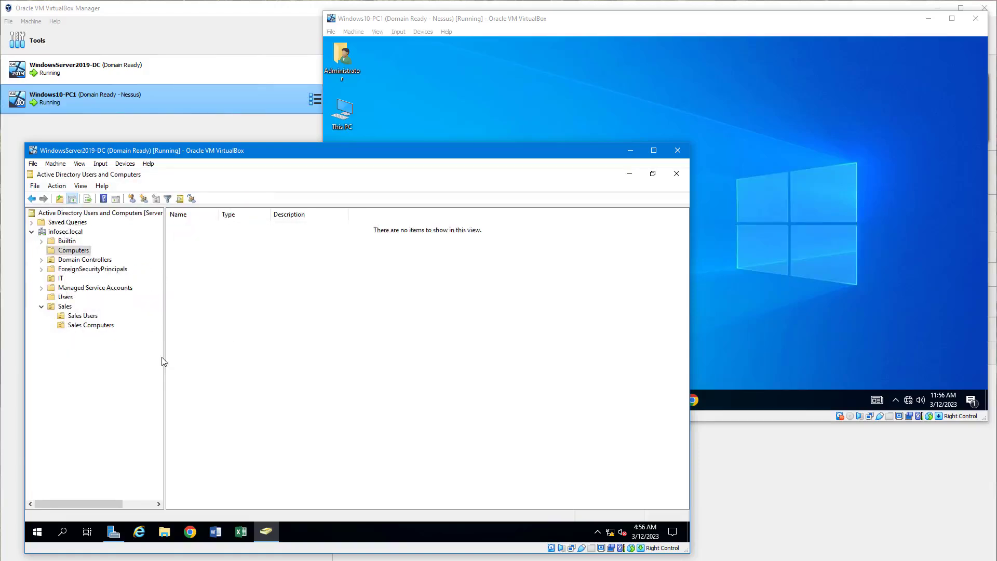
{"action": "left_click", "coordinate": [85, 327]}
{"action": "left_click", "coordinate": [183, 228]}
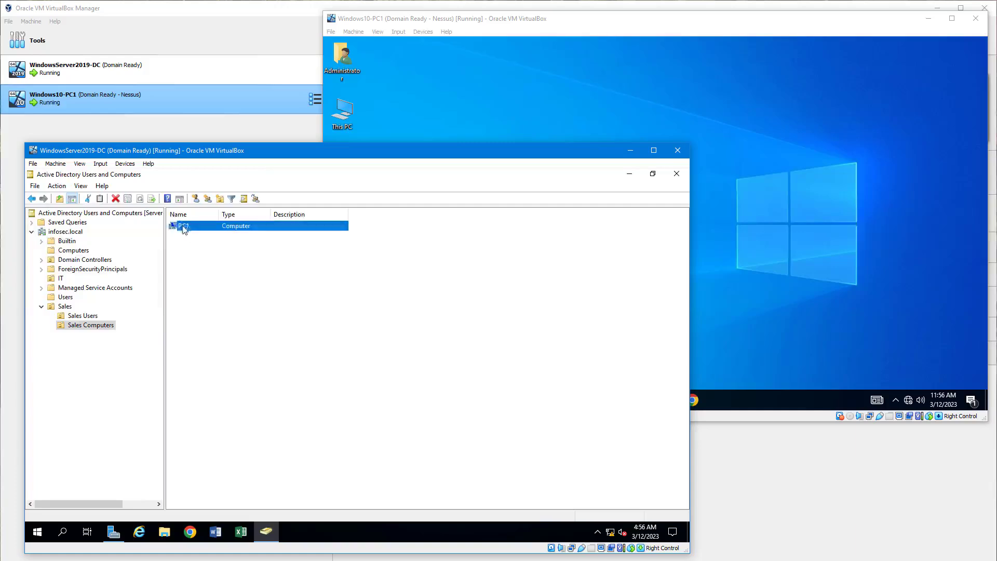
{"action": "left_click", "coordinate": [68, 317]}
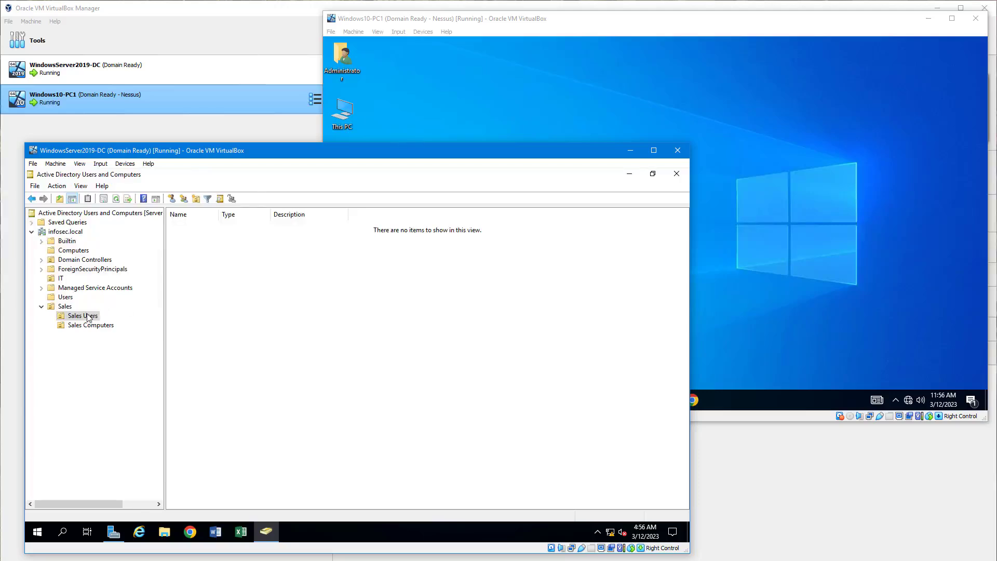
{"action": "right_click", "coordinate": [88, 318]}
{"action": "mouse_move", "coordinate": [93, 364]}
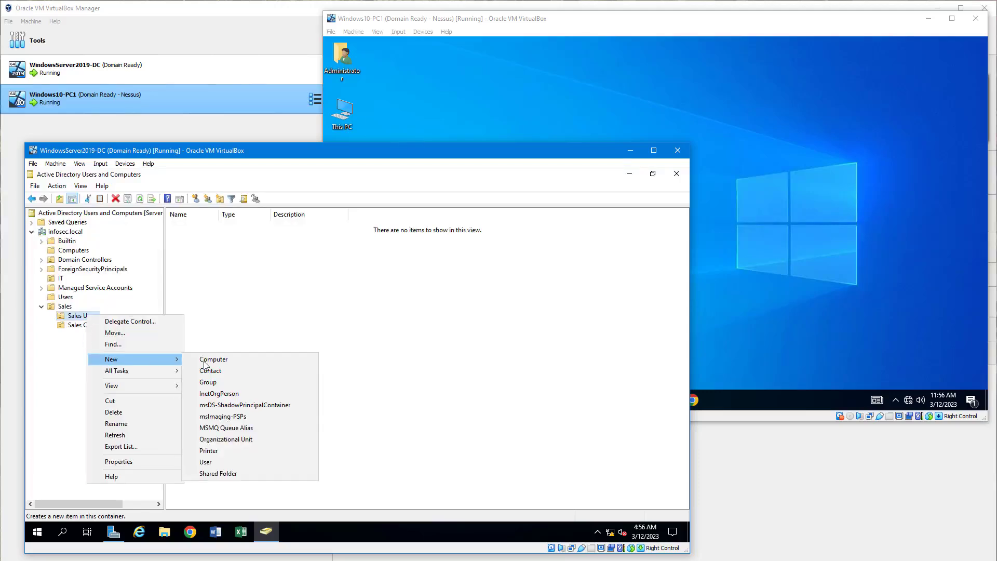
{"action": "left_click", "coordinate": [256, 463]}
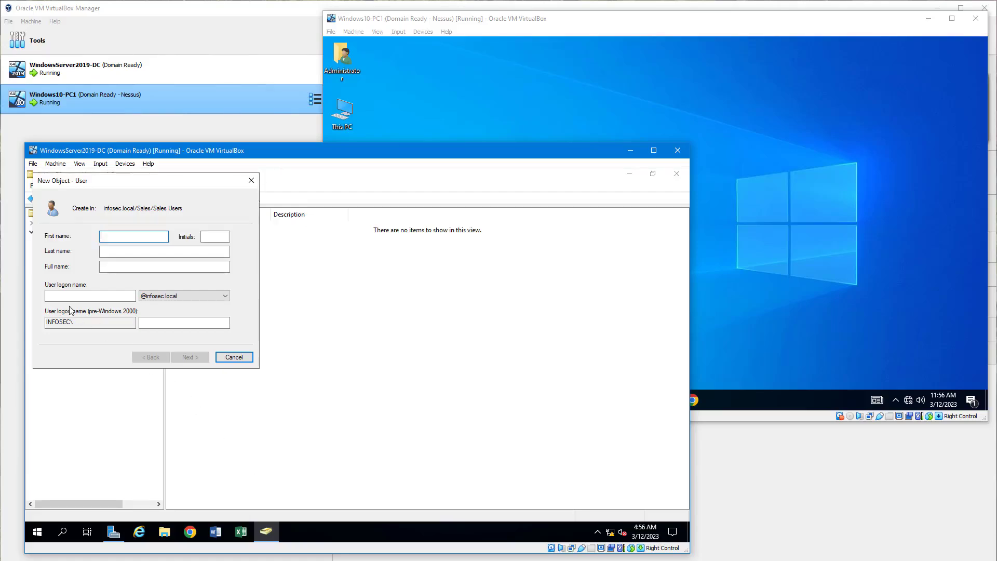
{"action": "type", "text": "Jon"}
{"action": "left_click", "coordinate": [97, 296]}
{"action": "type", "text": "jon"}
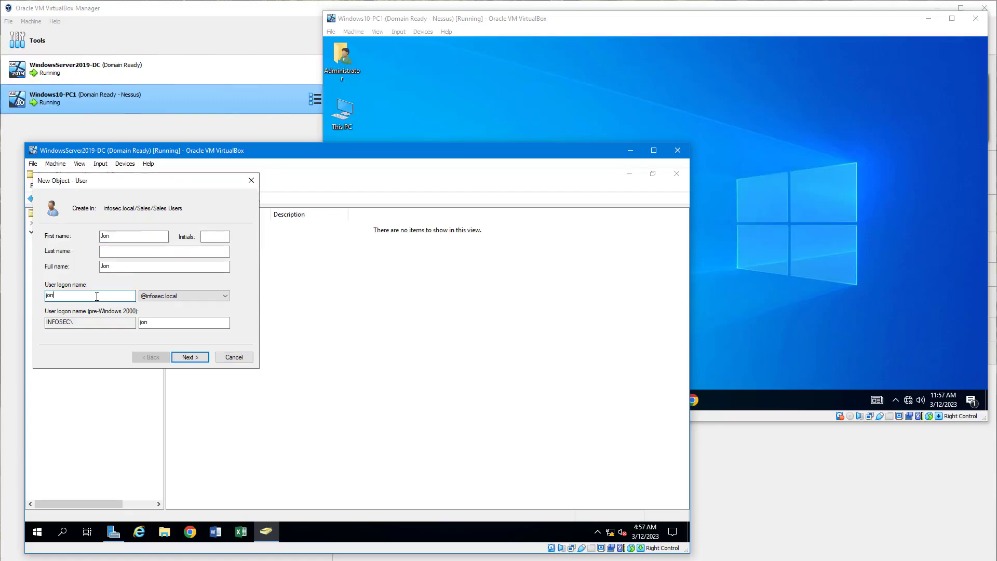
{"action": "left_click", "coordinate": [186, 358]}
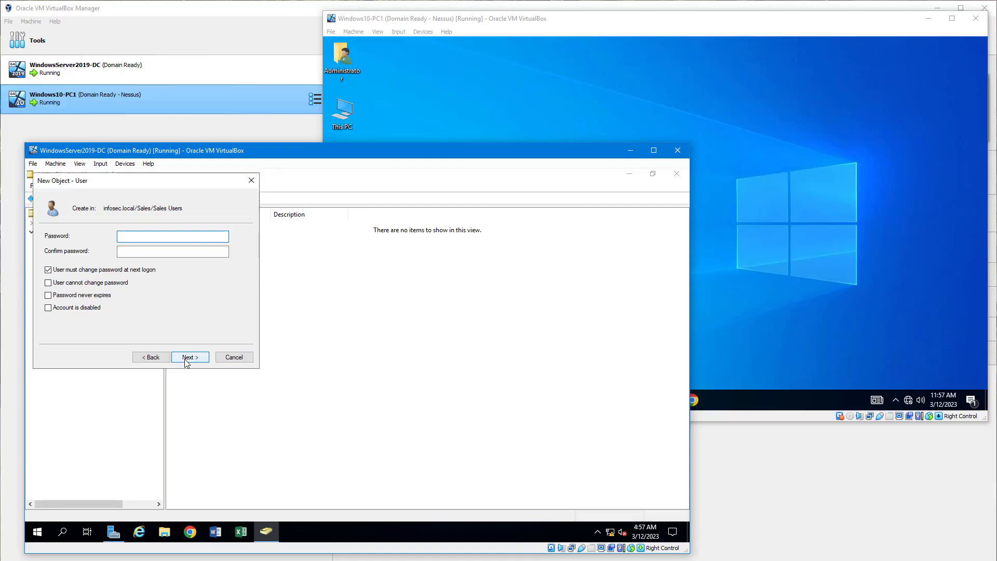
- Enter and confirm the new user's password, keep the required password change at next logon, and finish creating the account
{"action": "type", "text": "••••••••"}
{"action": "key", "text": "Tab"}
{"action": "type", "text": "••••••••"}
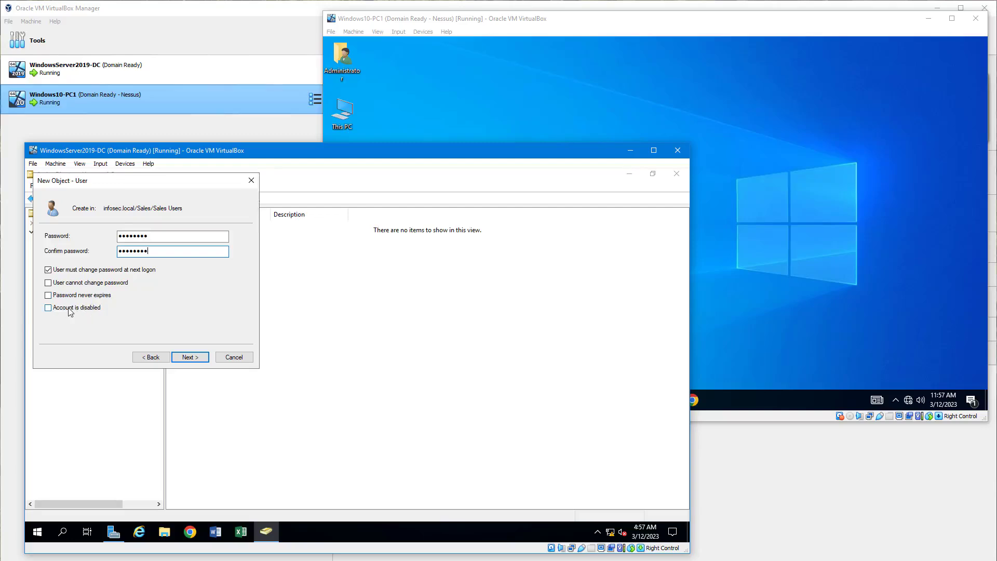
{"action": "left_click", "coordinate": [191, 357]}
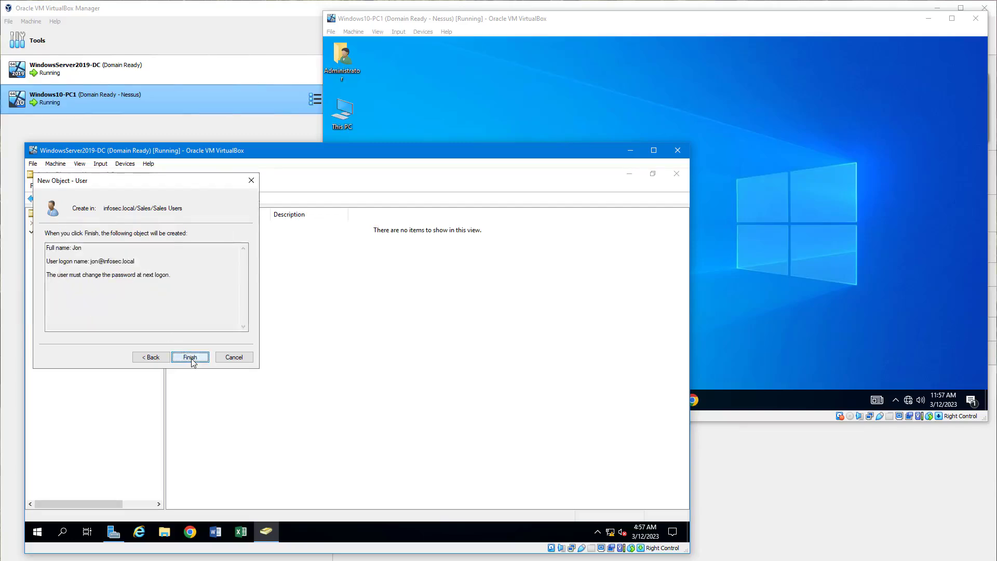
{"action": "left_click", "coordinate": [190, 357]}
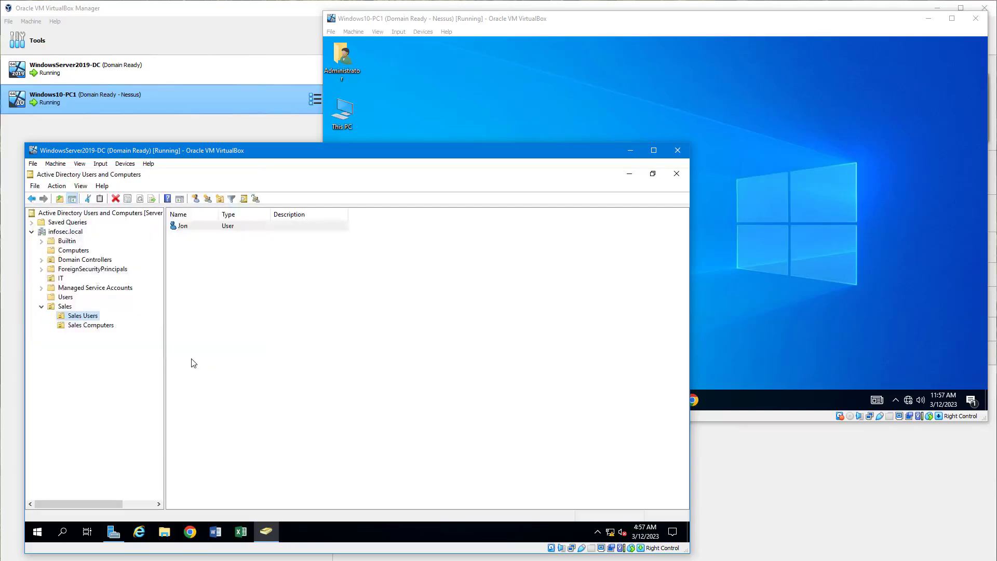
{"action": "left_click", "coordinate": [185, 226]}
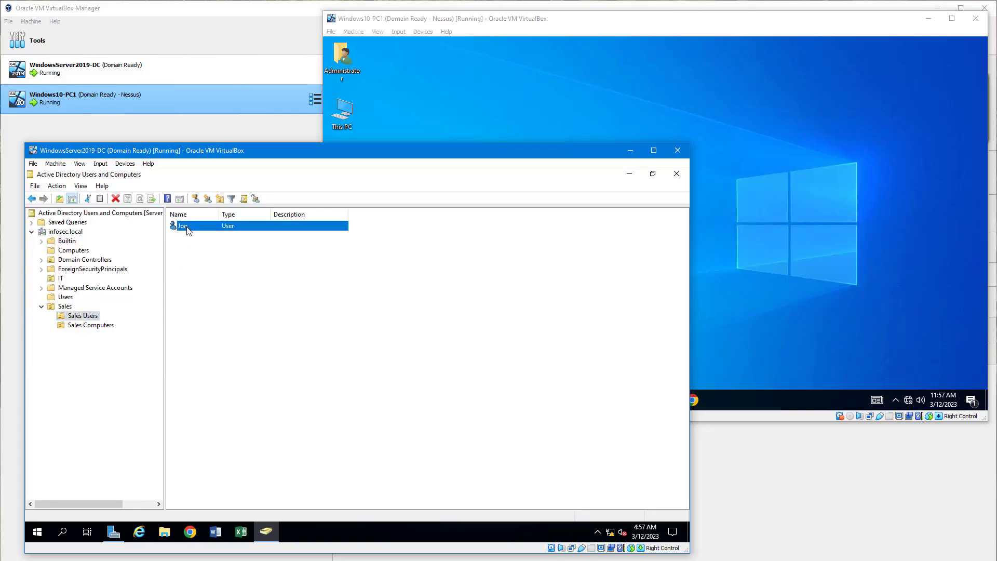
- Create a global security group named Sales Group in the Sales Users organizational unit
{"action": "right_click", "coordinate": [86, 319]}
{"action": "mouse_move", "coordinate": [110, 363]}
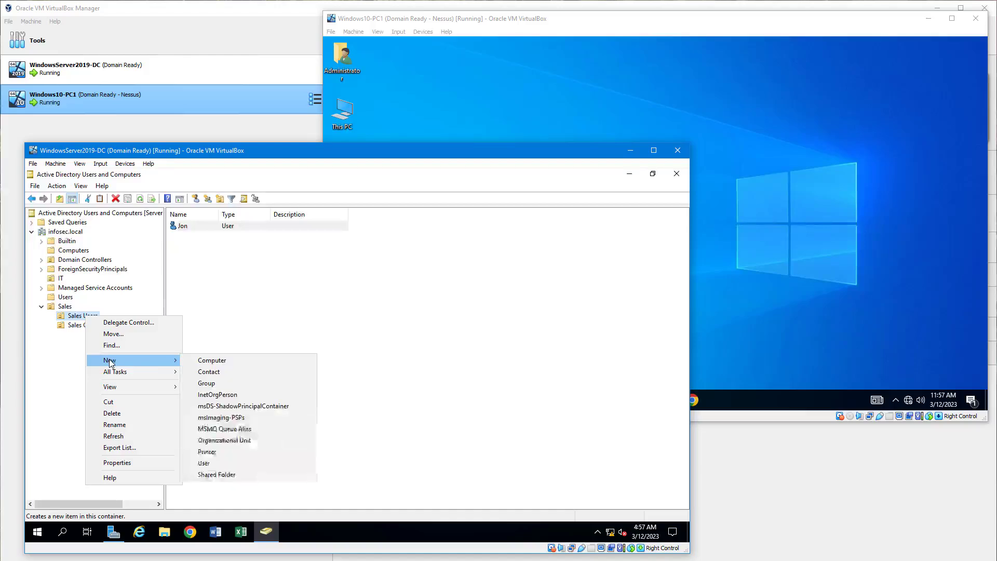
{"action": "left_click", "coordinate": [223, 383]}
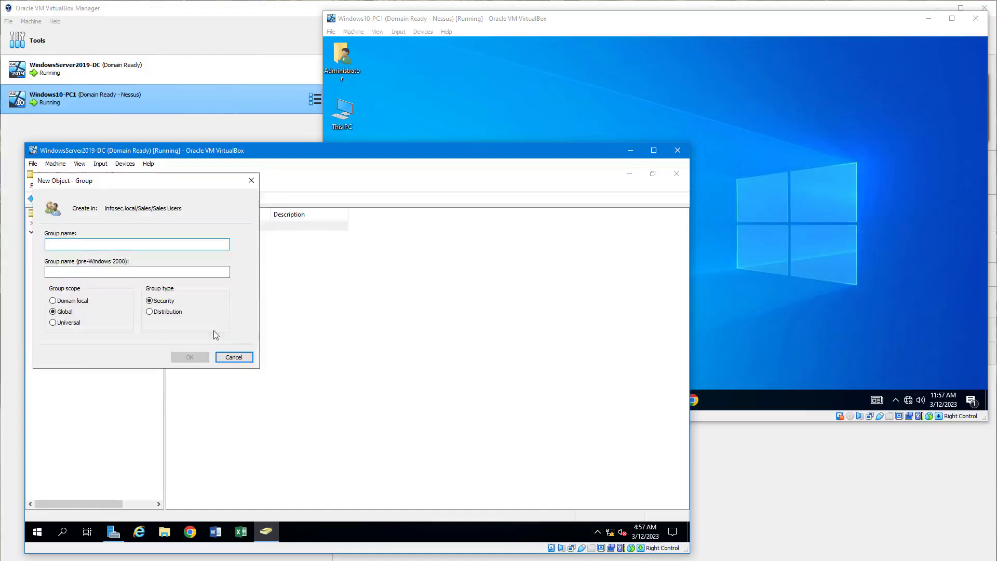
{"action": "type", "text": "Sales "}
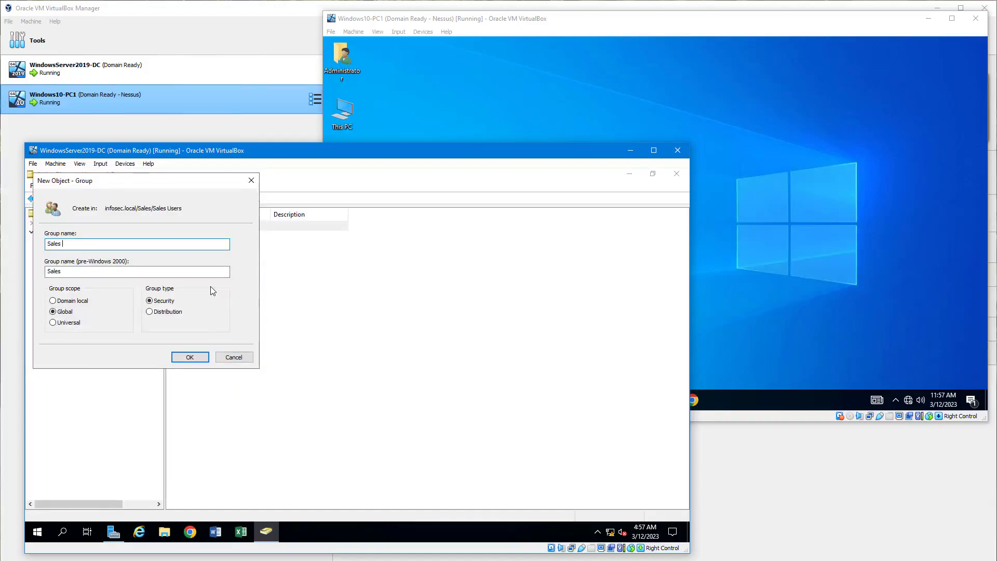
{"action": "type", "text": "Group"}
{"action": "key", "text": "Return"}
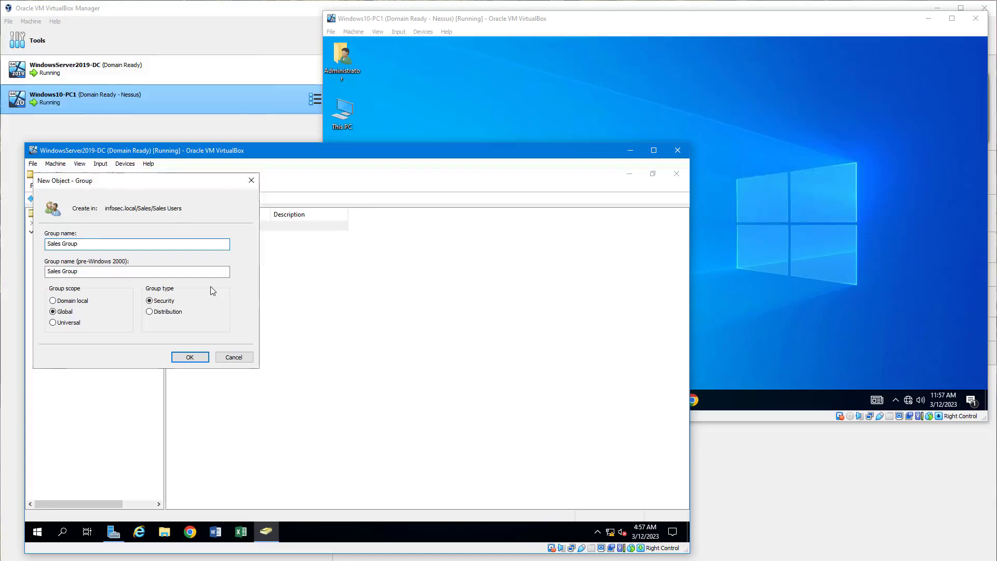
- Add the existing Sales Users account as a member of Sales Group, checking its name against the infosec.local directory
{"action": "left_click", "coordinate": [193, 238]}
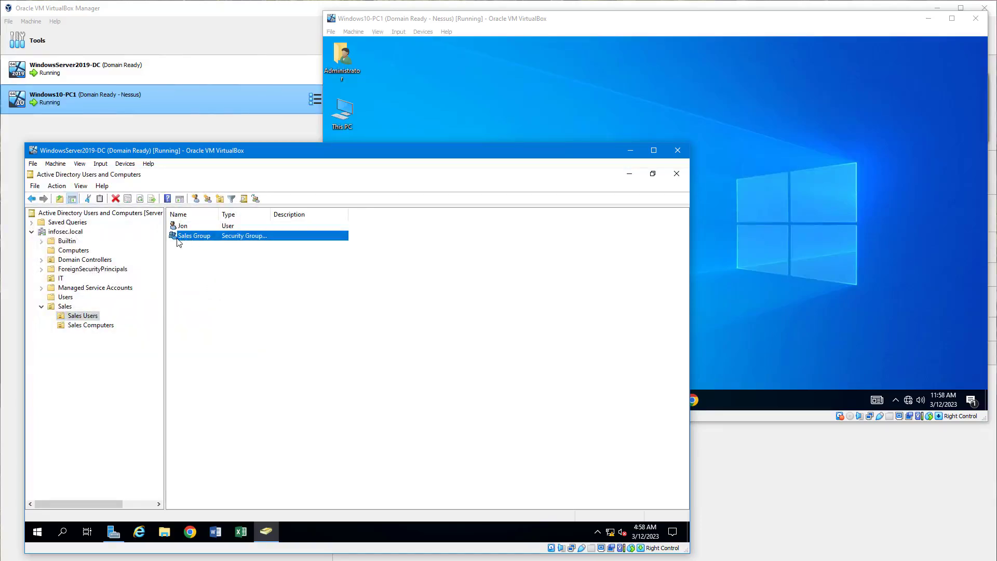
{"action": "double_click", "coordinate": [178, 237]}
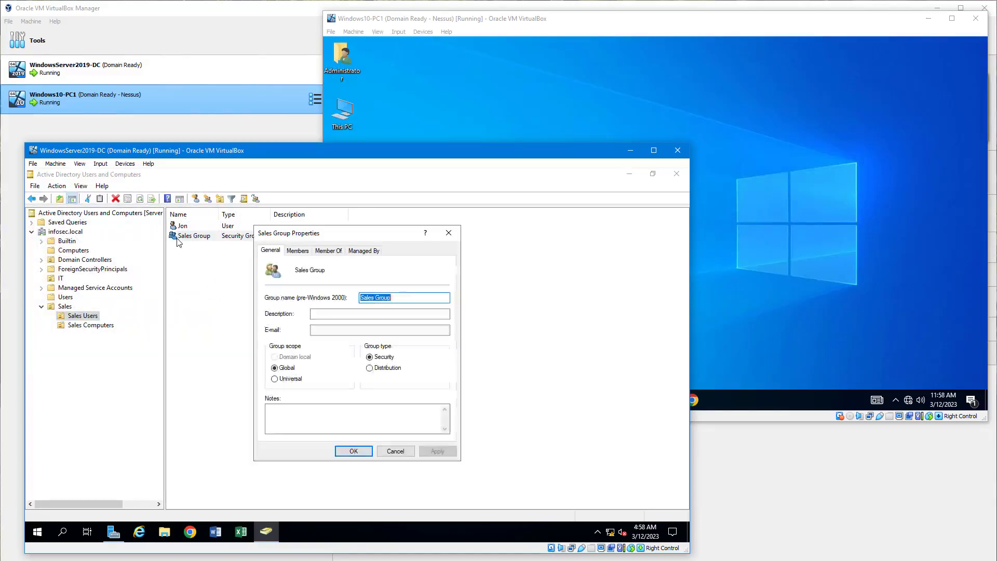
{"action": "left_click", "coordinate": [299, 251]}
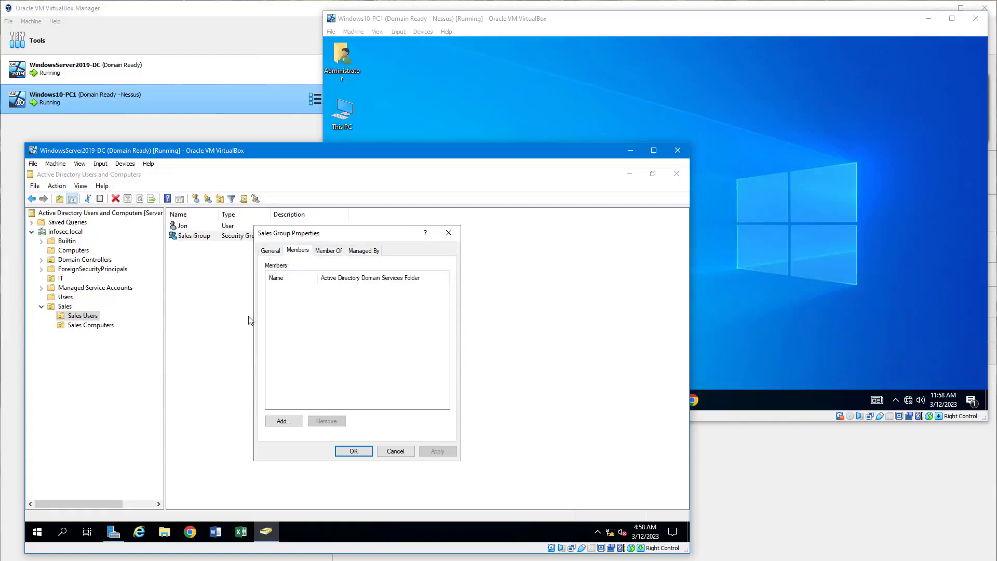
{"action": "left_click", "coordinate": [289, 424]}
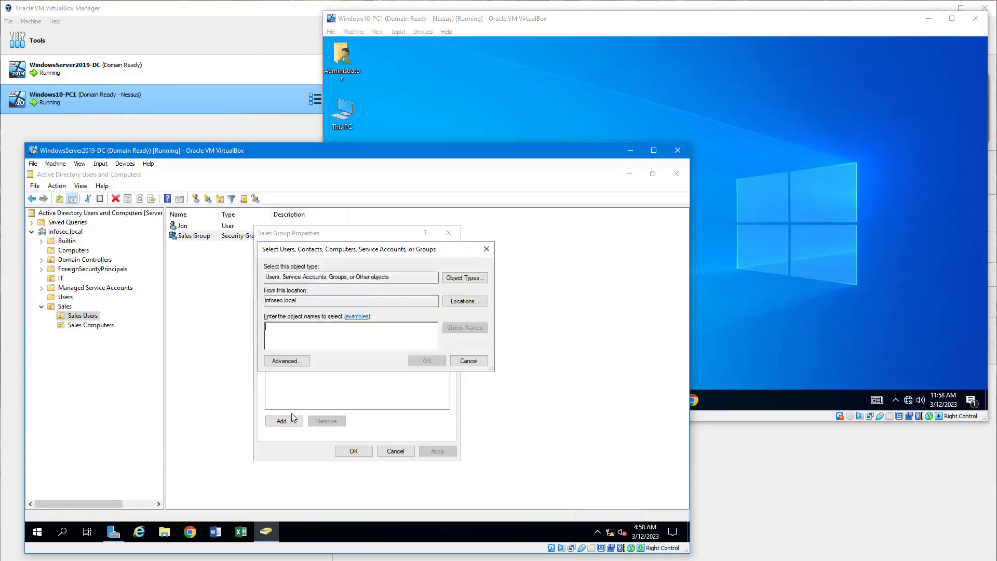
{"action": "type", "text": "jon"}
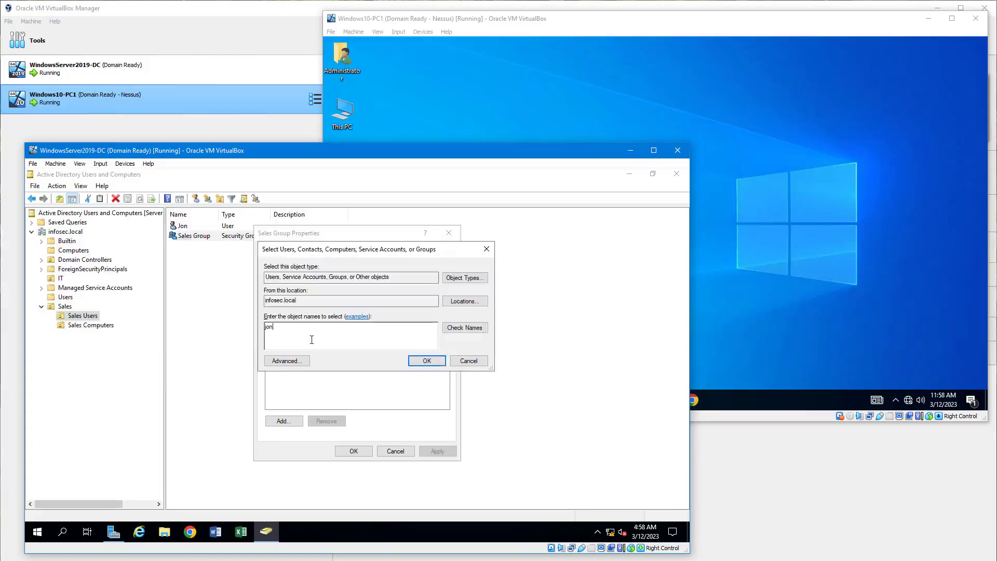
{"action": "left_click", "coordinate": [474, 328]}
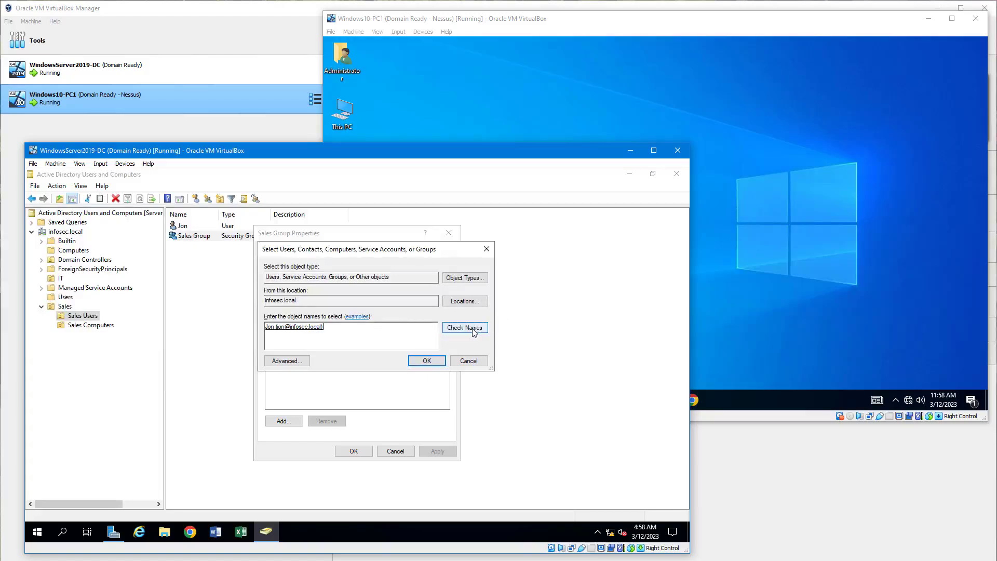
{"action": "left_click", "coordinate": [427, 364]}
{"action": "left_click", "coordinate": [353, 451]}
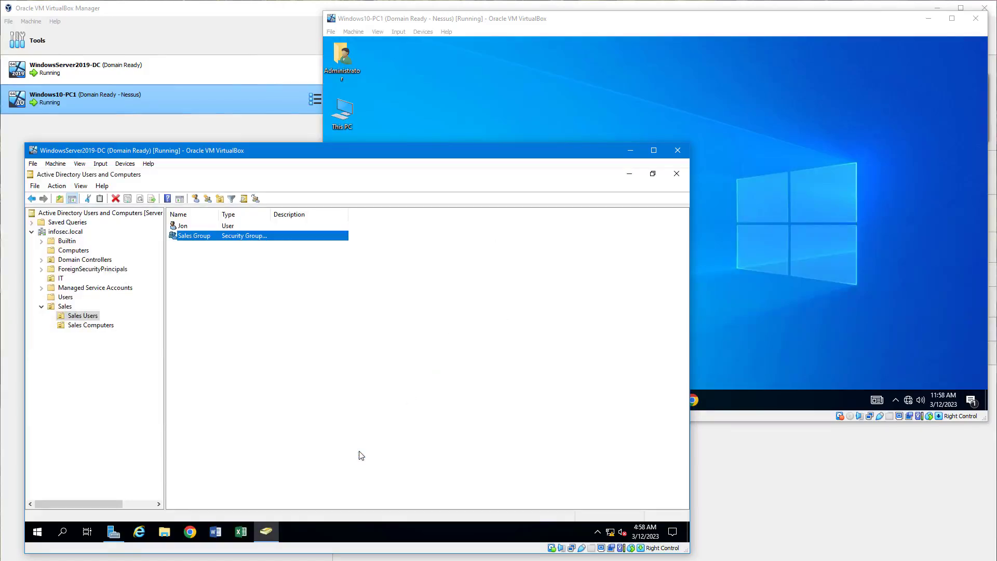
{"action": "left_click", "coordinate": [186, 227]}
{"action": "left_click", "coordinate": [186, 238]}
- Create a second user in Sales Users, entering the user's name and password and keeping the required password change at next logon
{"action": "right_click", "coordinate": [85, 318]}
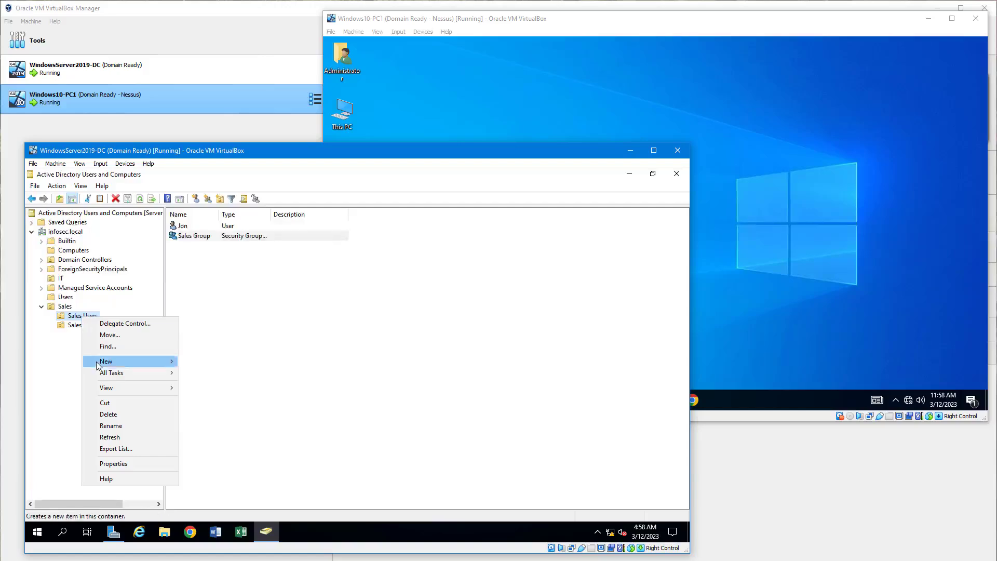
{"action": "mouse_move", "coordinate": [98, 366]}
{"action": "left_click", "coordinate": [202, 464]}
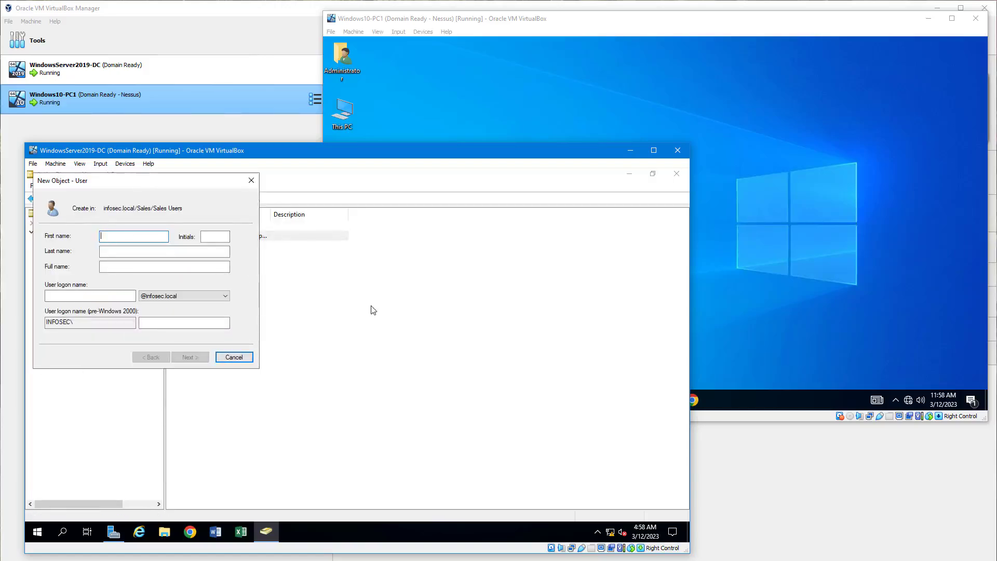
{"action": "type", "text": "Phil"}
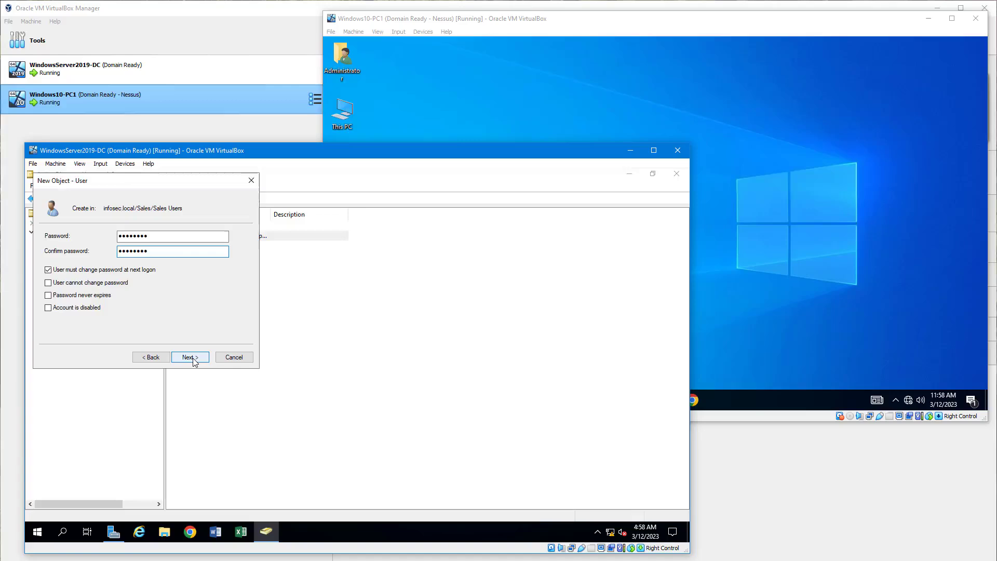
{"action": "left_click", "coordinate": [195, 360]}
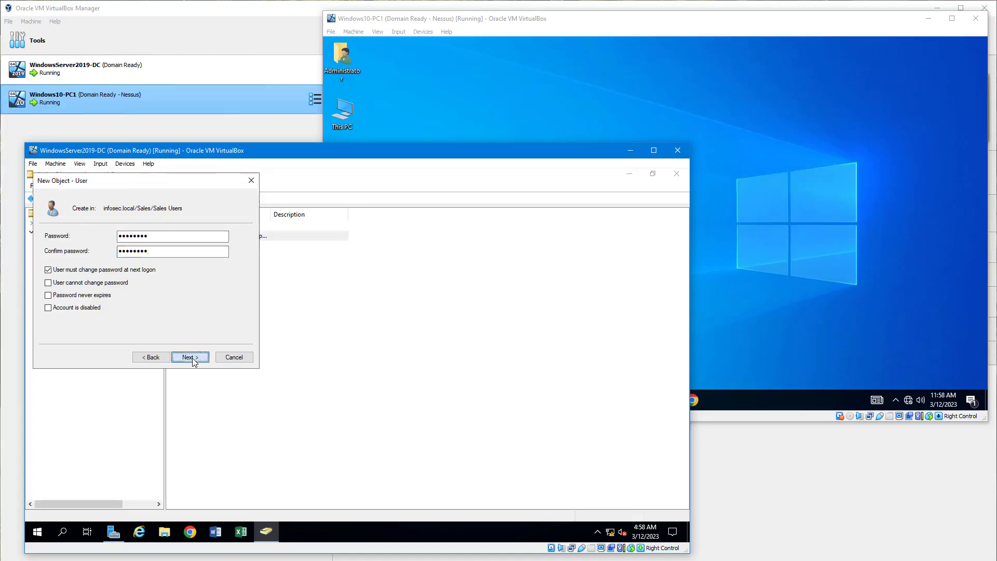
{"action": "left_click", "coordinate": [195, 360]}
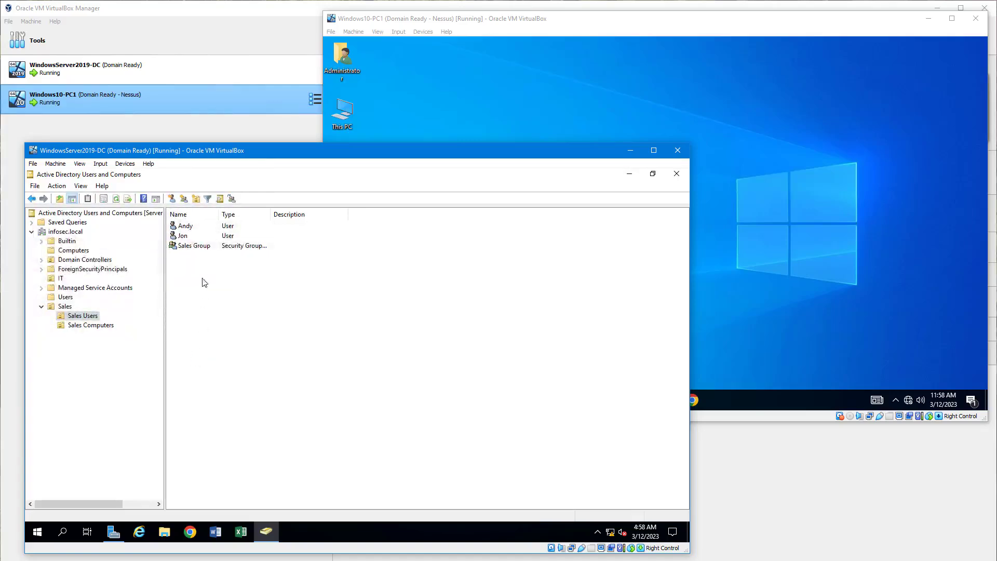
{"action": "left_click", "coordinate": [186, 228]}
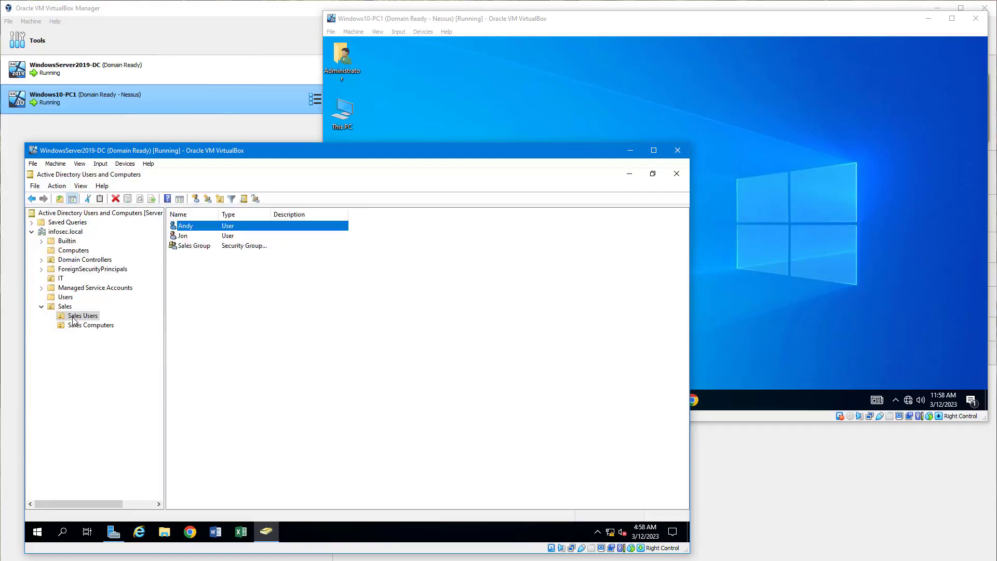
- Add the second user to Sales Group through the group memberships in that user's own properties
{"action": "left_click", "coordinate": [186, 247]}
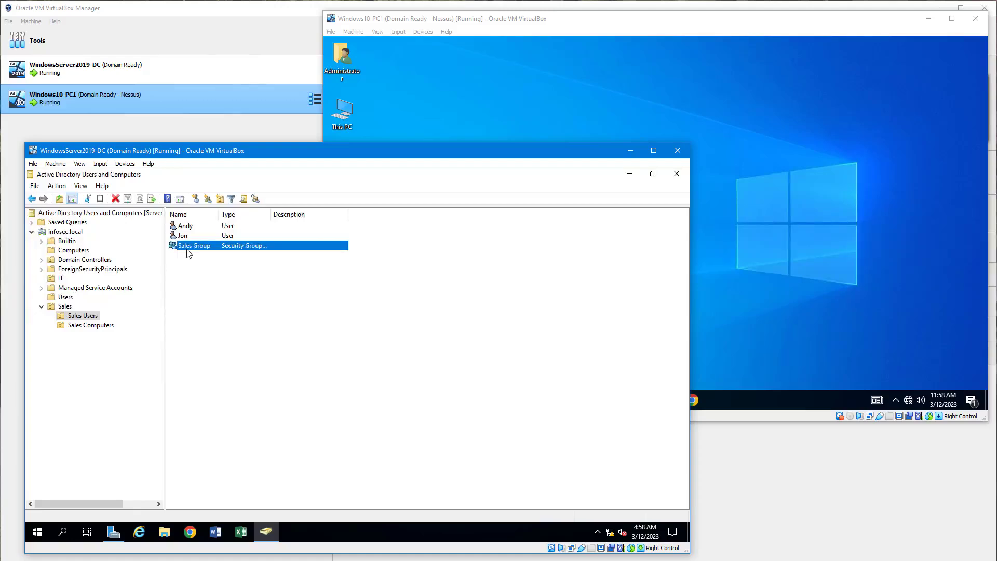
{"action": "left_click", "coordinate": [182, 229]}
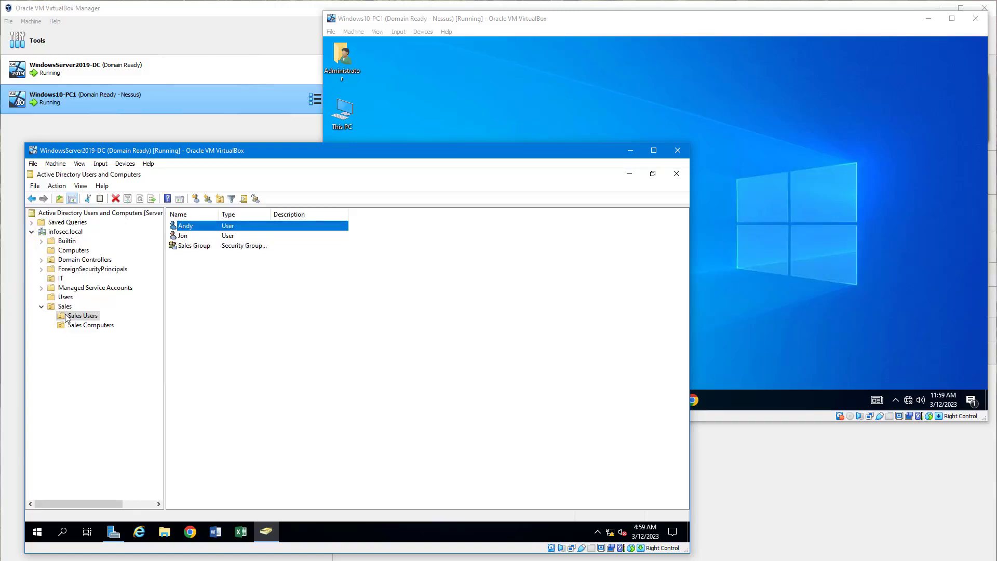
{"action": "right_click", "coordinate": [181, 228]}
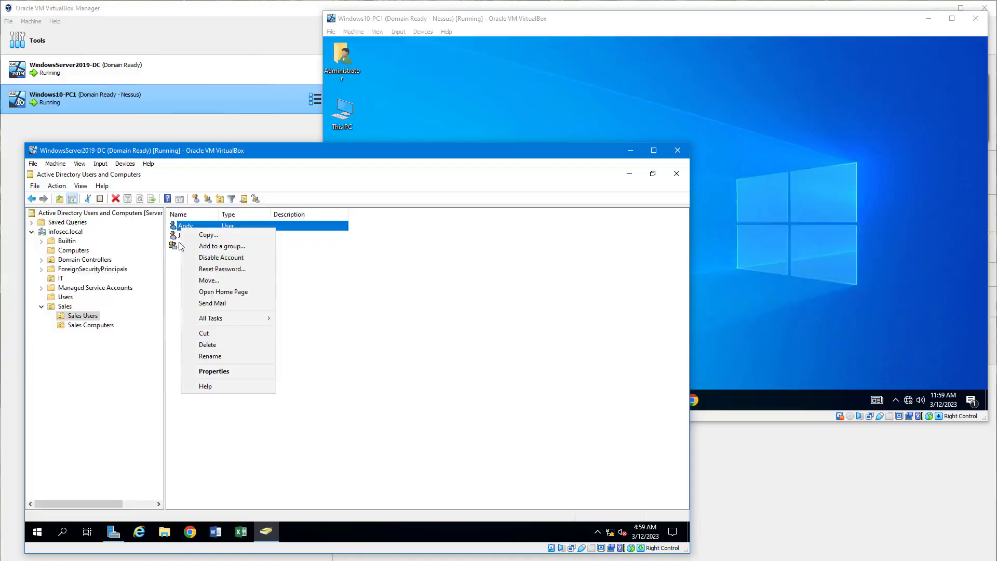
{"action": "left_click", "coordinate": [215, 372]}
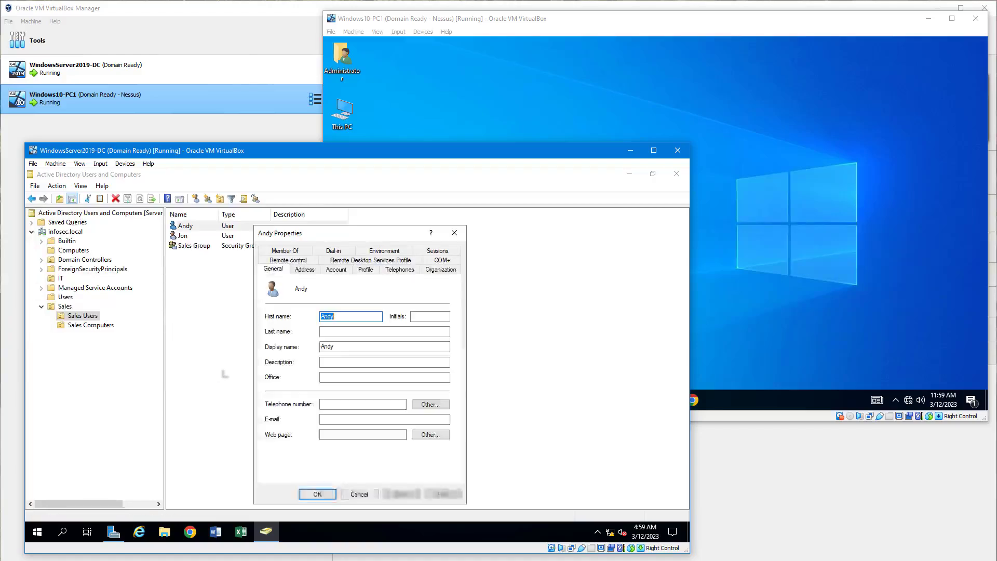
{"action": "left_click", "coordinate": [286, 251]}
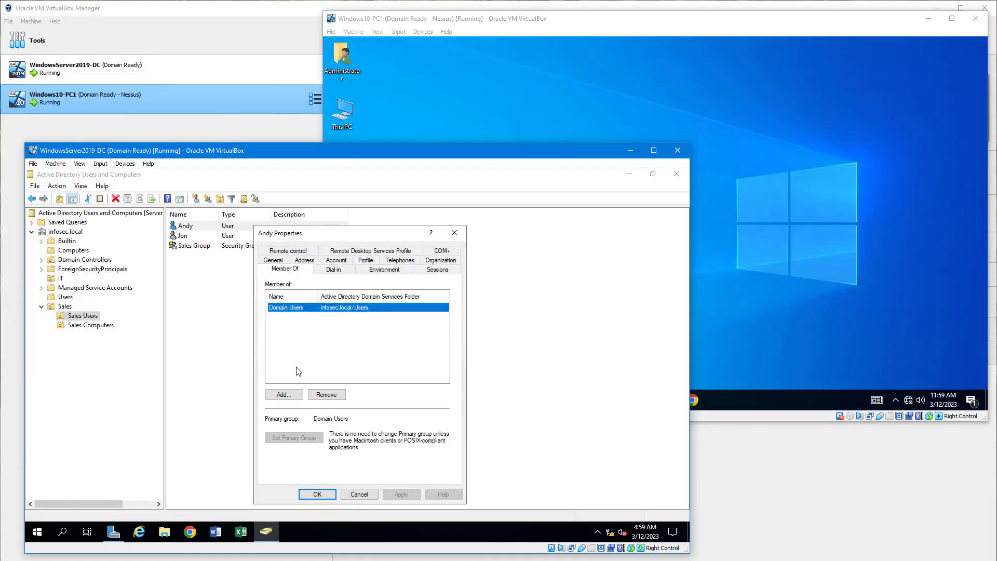
{"action": "left_click", "coordinate": [289, 398]}
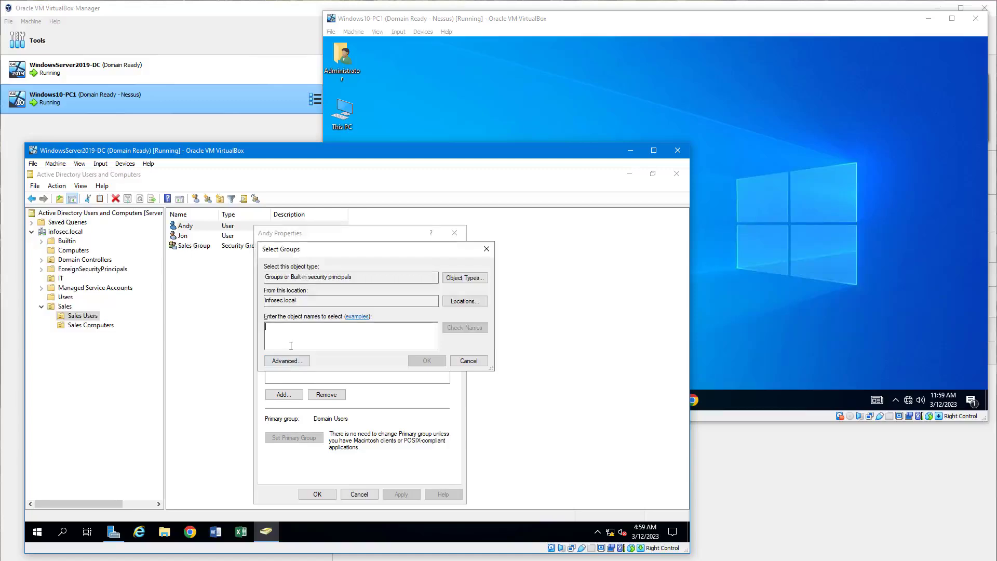
{"action": "type", "text": "sales"}
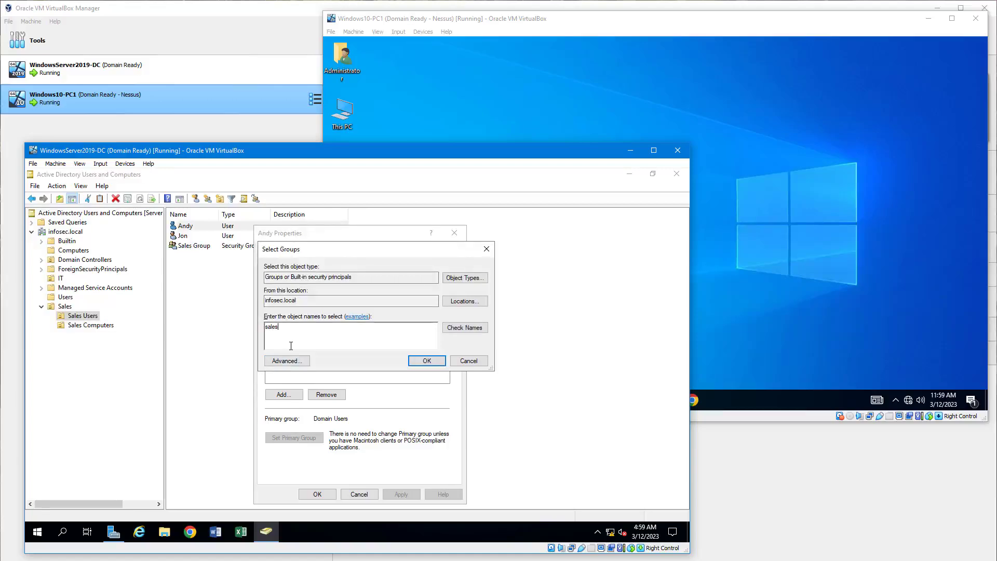
{"action": "left_click", "coordinate": [457, 332]}
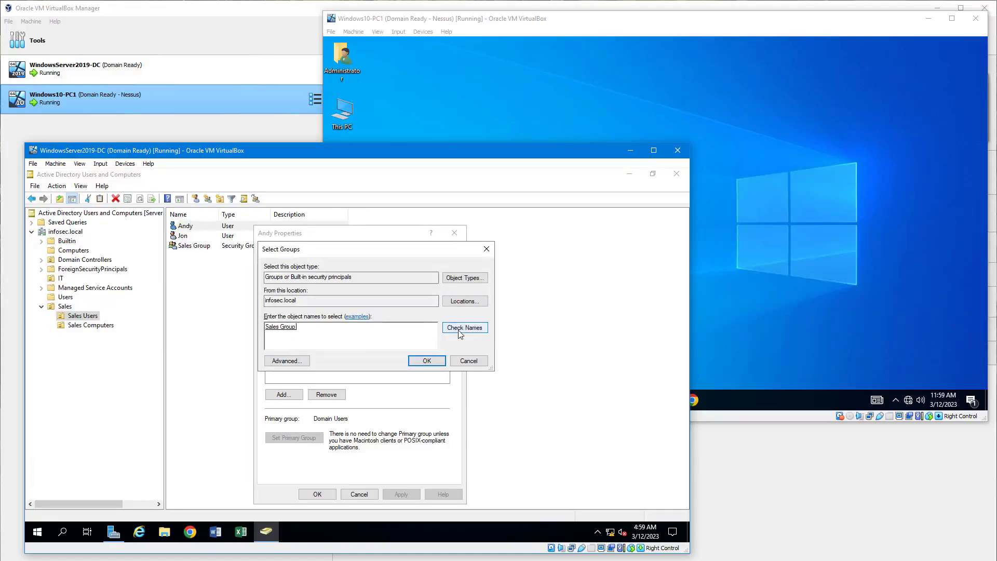
{"action": "left_click", "coordinate": [426, 361]}
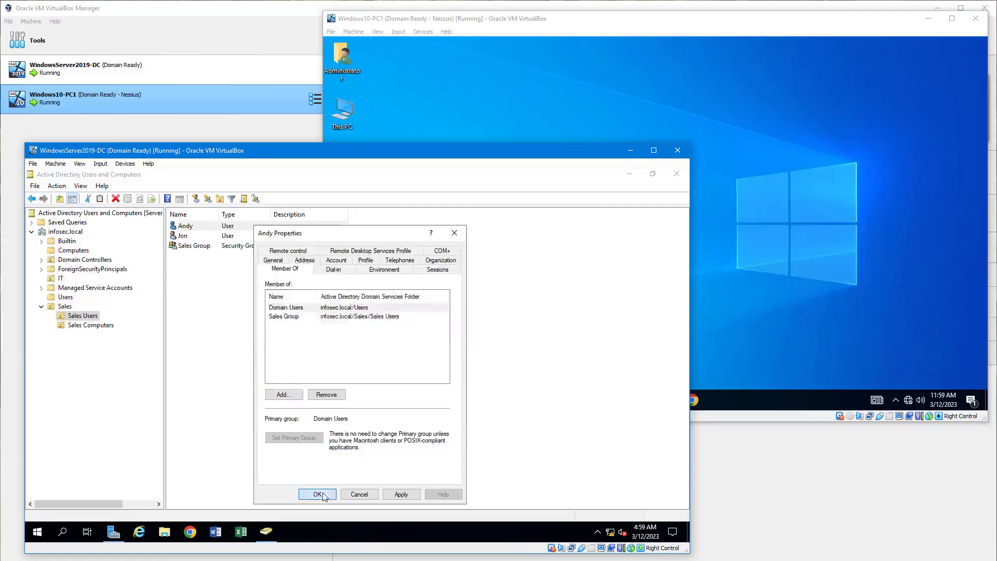
{"action": "left_click", "coordinate": [318, 494]}
- Check the member list of Sales Group and close its properties
{"action": "double_click", "coordinate": [182, 245]}
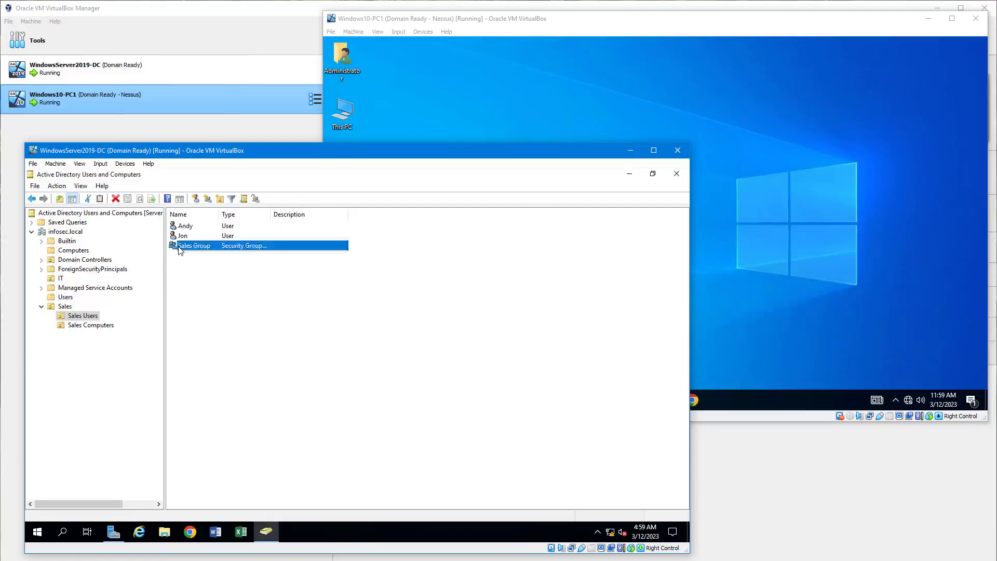
{"action": "left_click", "coordinate": [299, 252]}
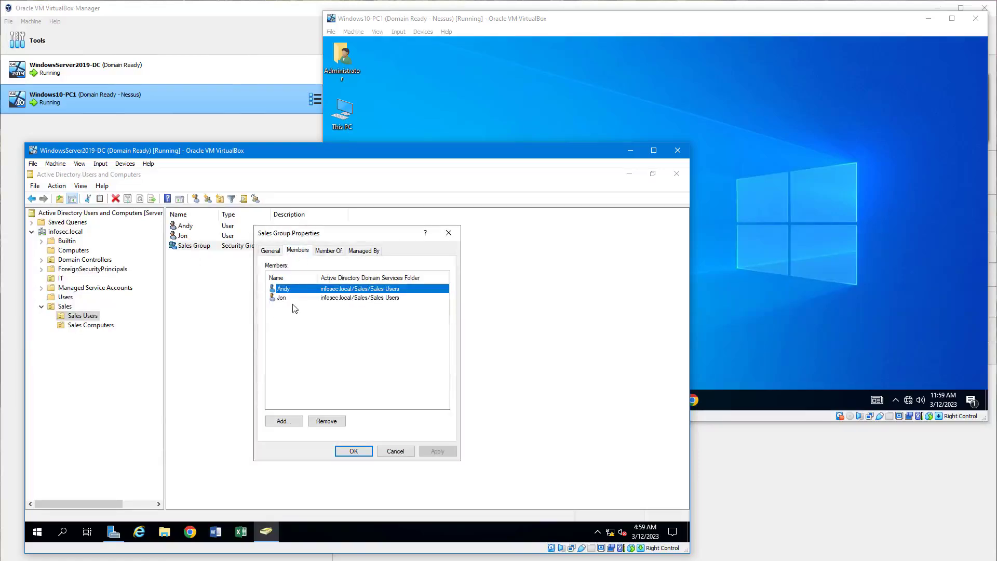
{"action": "key", "text": "Escape"}
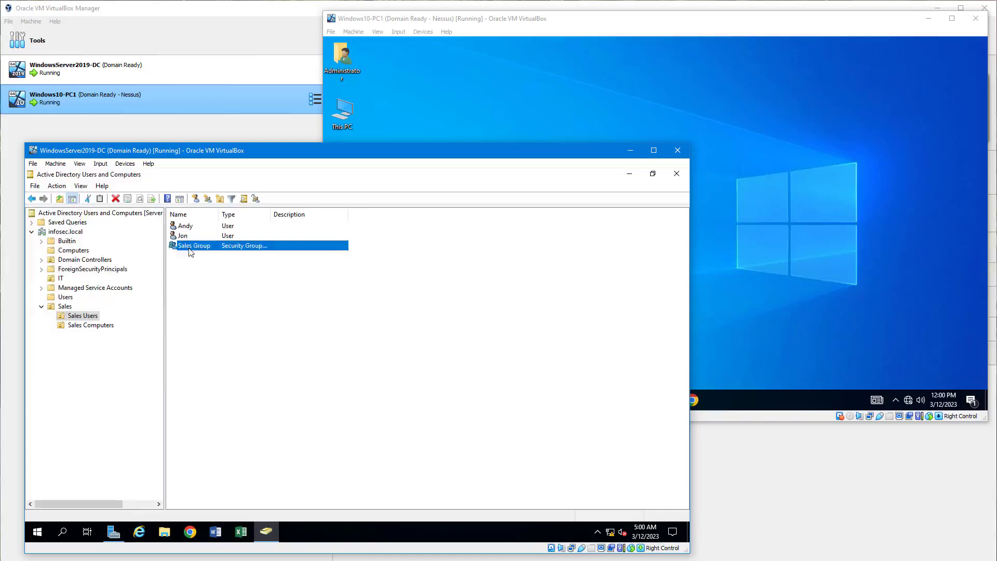
- Switch to the Windows10-PC1 virtual machine and sign out of the current Windows session
{"action": "left_click", "coordinate": [793, 283]}
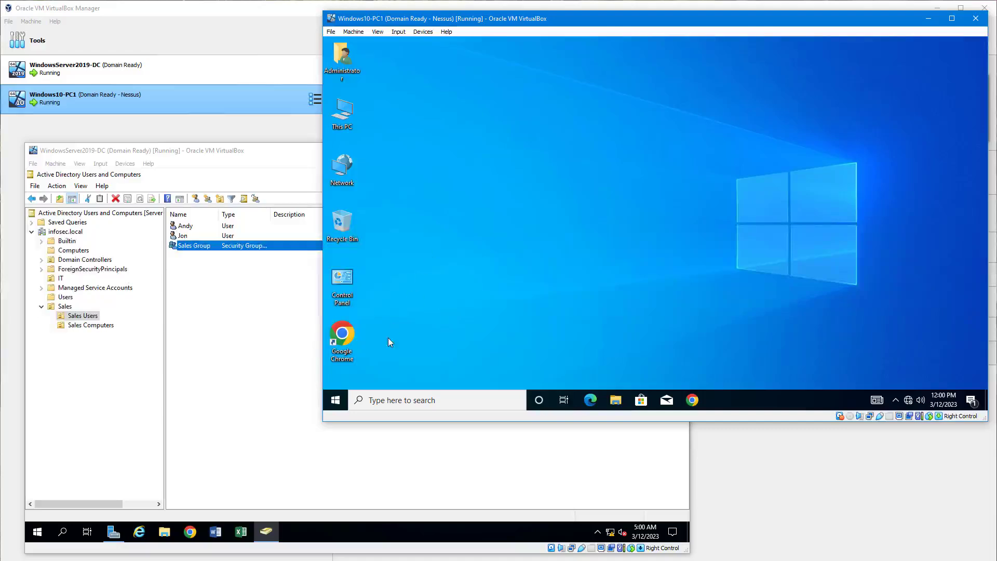
{"action": "right_click", "coordinate": [336, 401]}
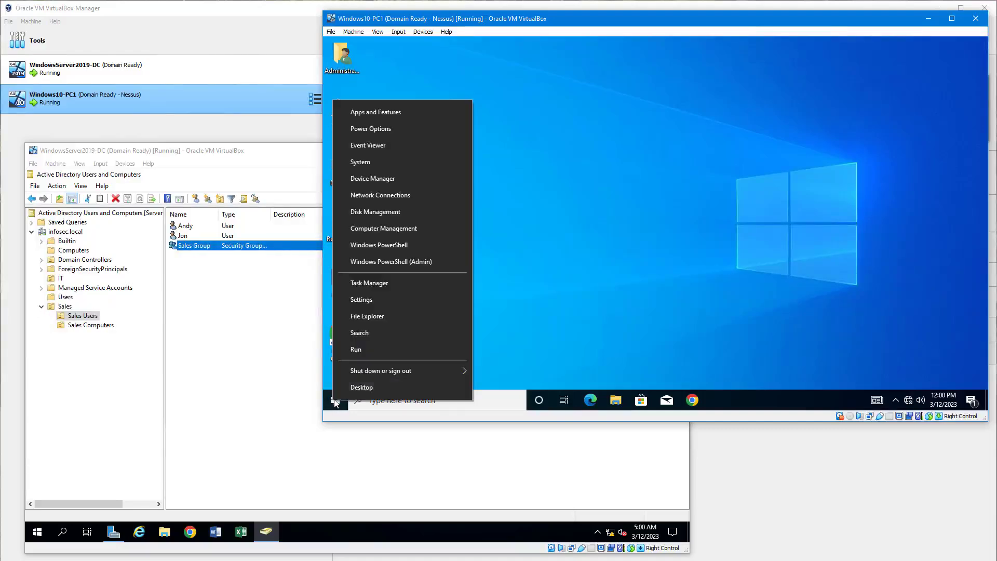
{"action": "mouse_move", "coordinate": [375, 371]}
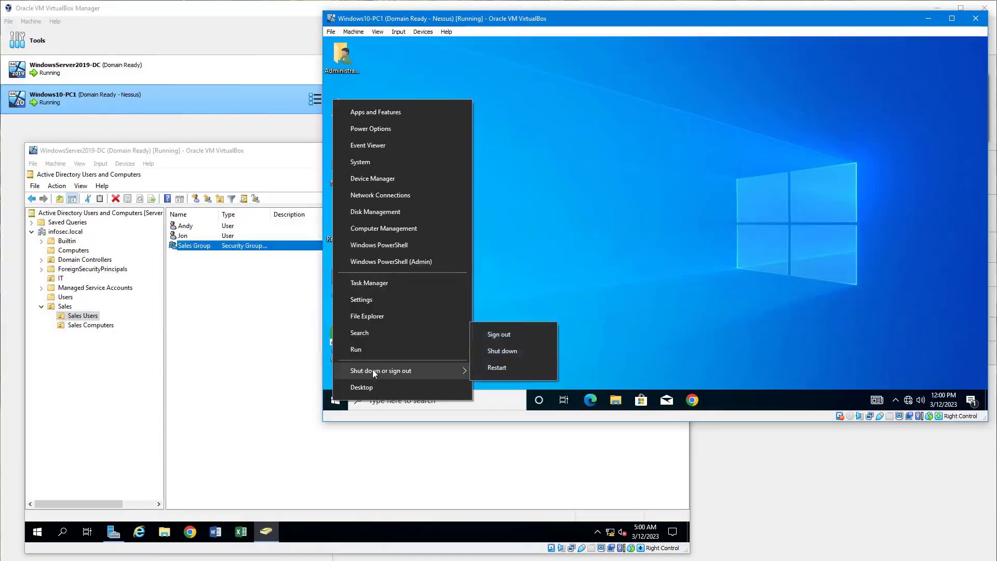
{"action": "left_click", "coordinate": [507, 336]}
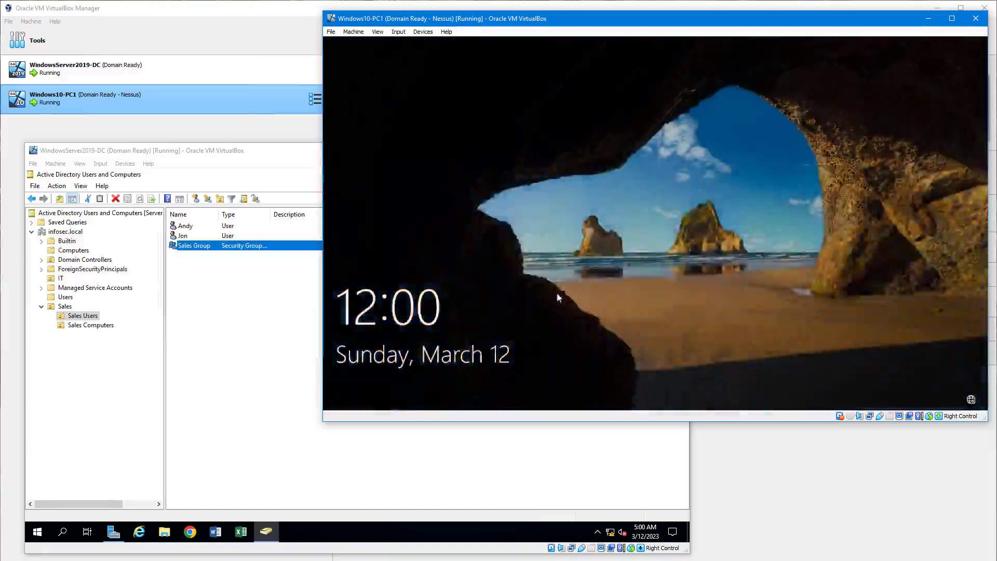
- Sign in to the INFOSEC domain as another user, entering the first Sales user's logon name and account password
{"action": "left_click", "coordinate": [557, 291]}
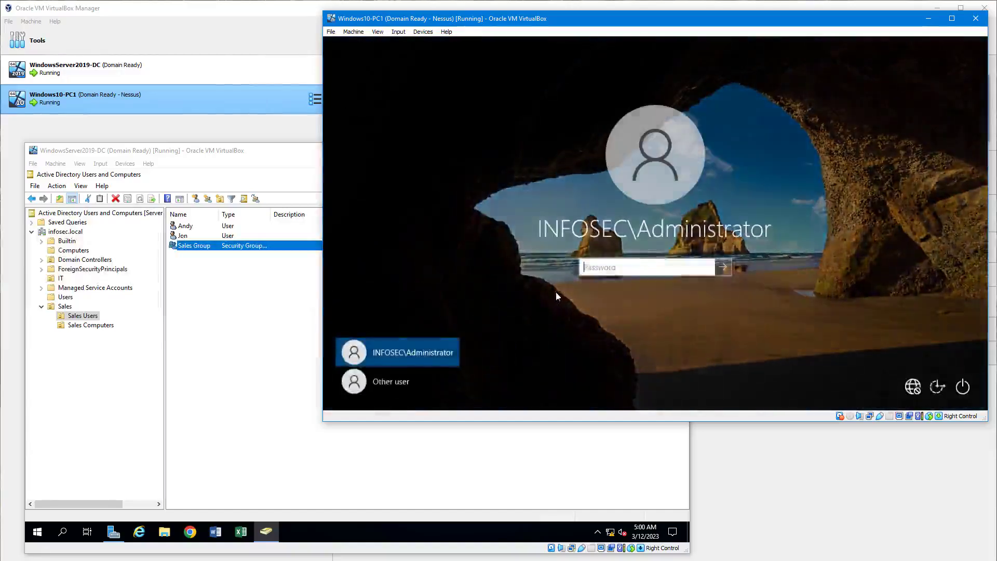
{"action": "left_click", "coordinate": [374, 385]}
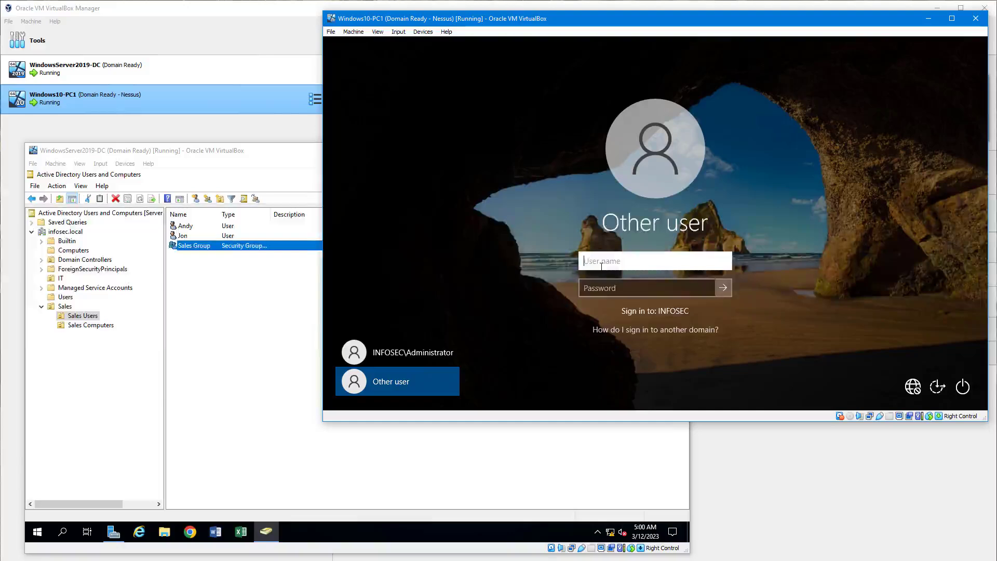
{"action": "type", "text": "jon"}
{"action": "key", "text": "Tab"}
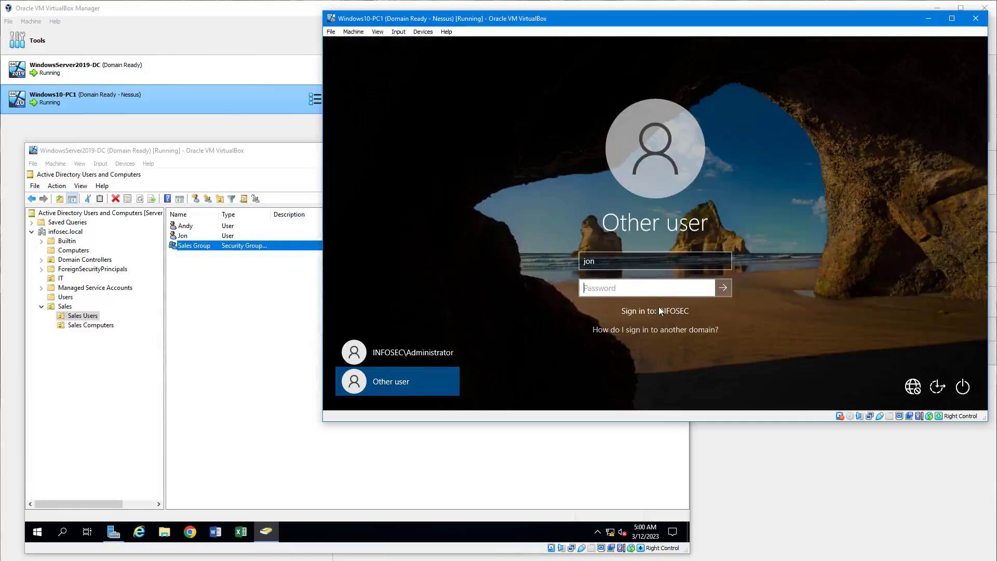
{"action": "type", "text": "•••"}
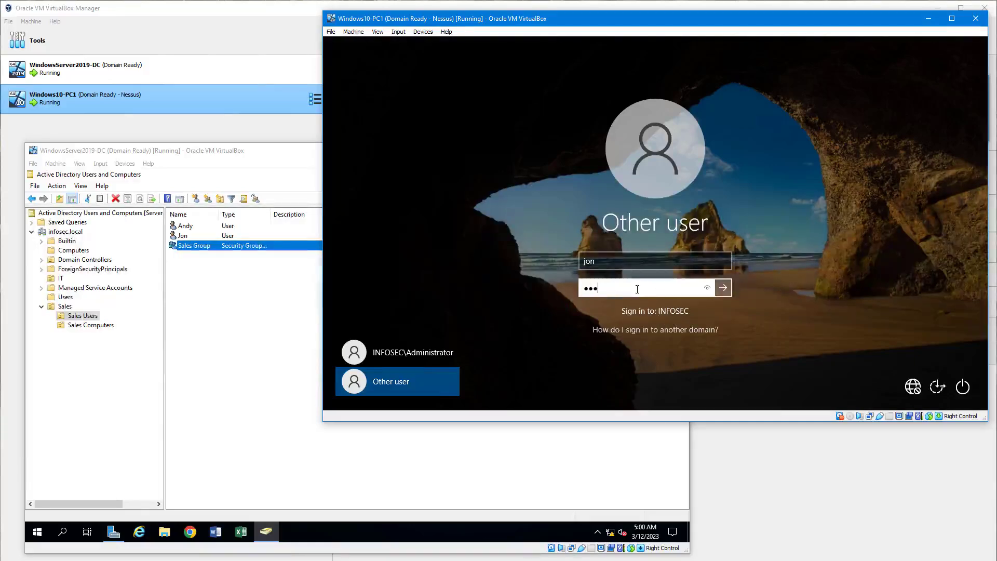
{"action": "type", "text": "•••••"}
{"action": "left_click", "coordinate": [724, 288]}
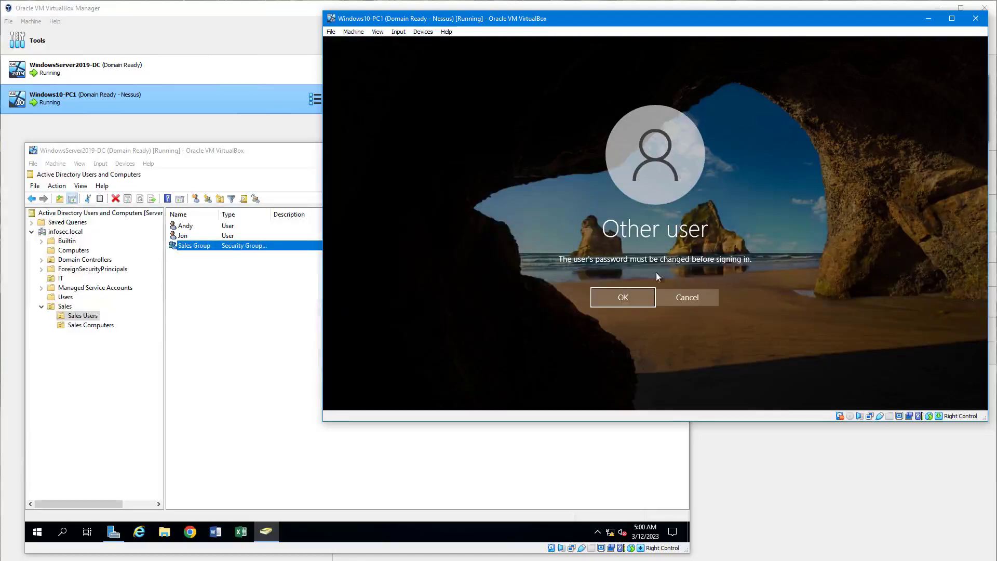
- Accept the required password change, enter and confirm the Sales user's new password, and continue to the desktop
{"action": "left_click", "coordinate": [625, 298]}
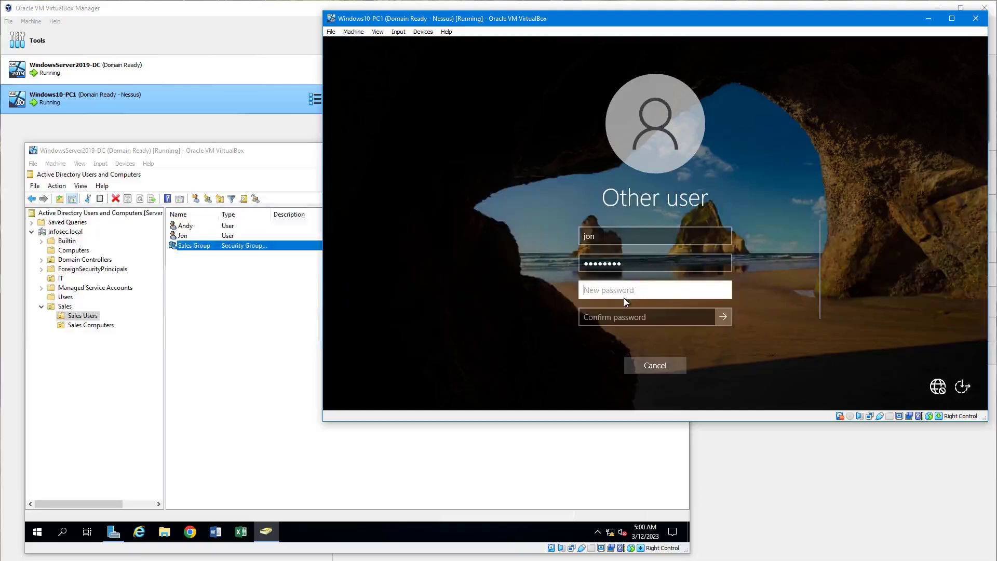
{"action": "type", "text": "••••••"}
{"action": "key", "text": "Tab"}
{"action": "type", "text": "••••••"}
{"action": "key", "text": "Return"}
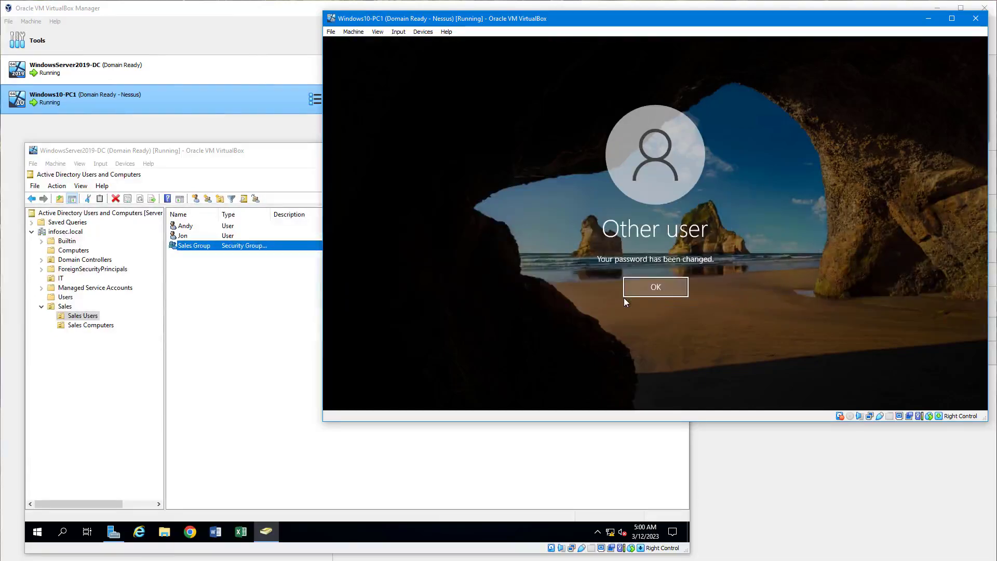
{"action": "left_click", "coordinate": [663, 288]}
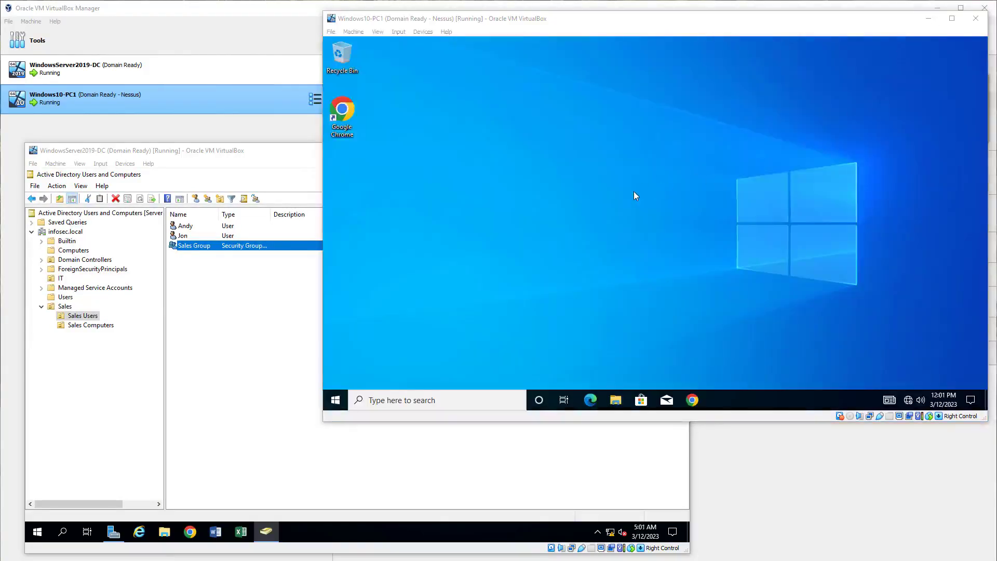
{"action": "left_click", "coordinate": [634, 191]}
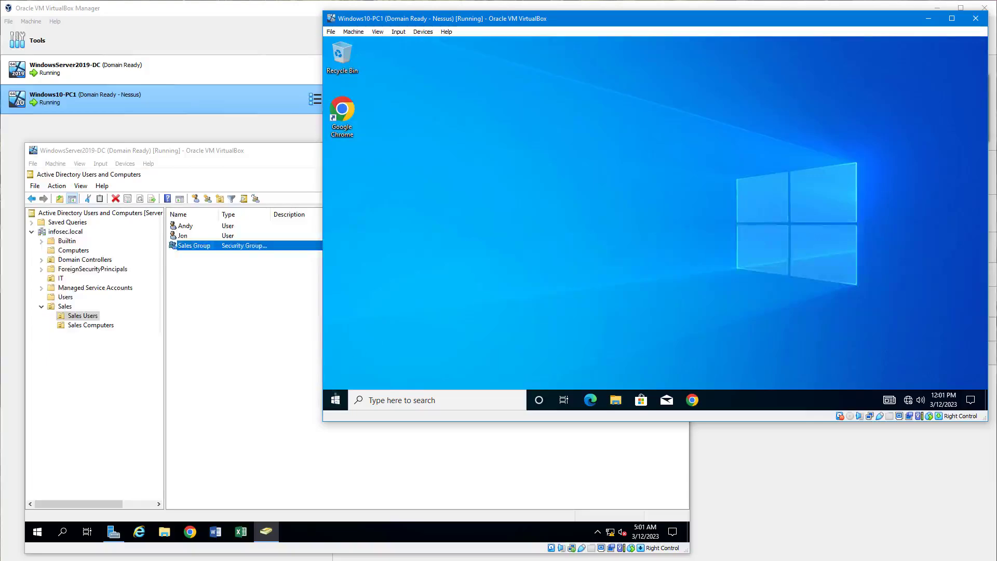
- Check which account is signed in to Windows on PC1
{"action": "left_click", "coordinate": [335, 400]}
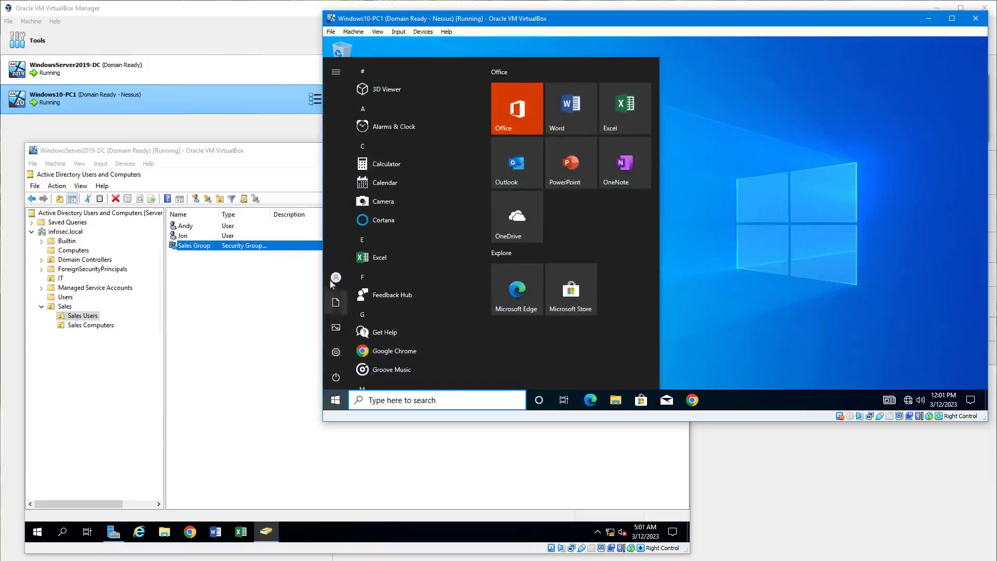
{"action": "mouse_move", "coordinate": [336, 279]}
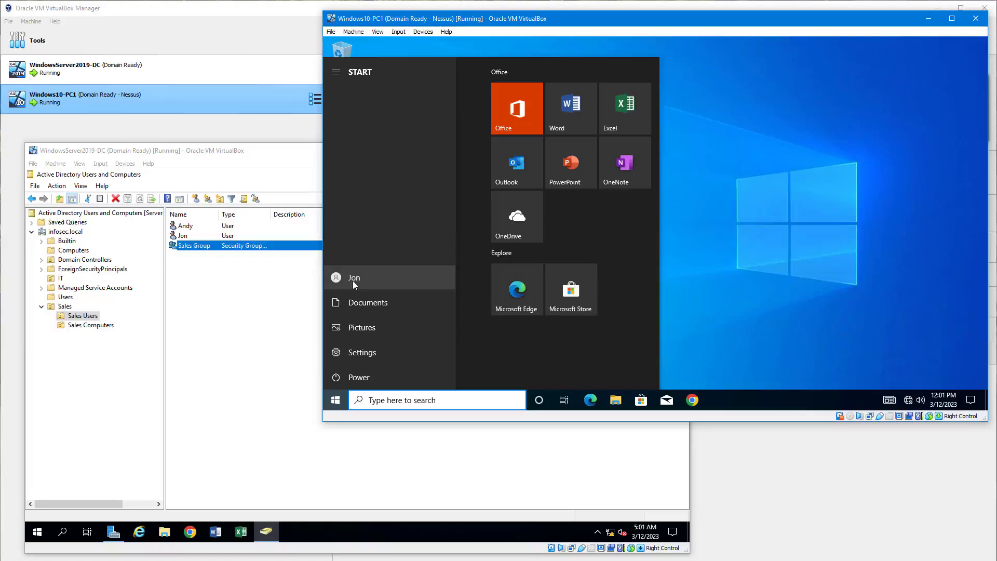
{"action": "left_click", "coordinate": [768, 351]}
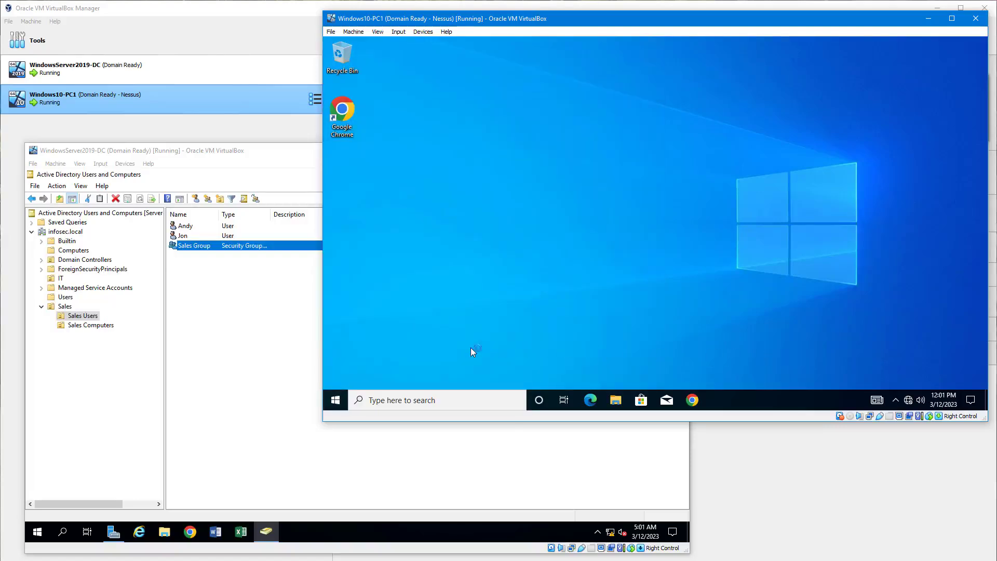
- Sign the Sales user out of Windows on PC1
{"action": "right_click", "coordinate": [341, 393]}
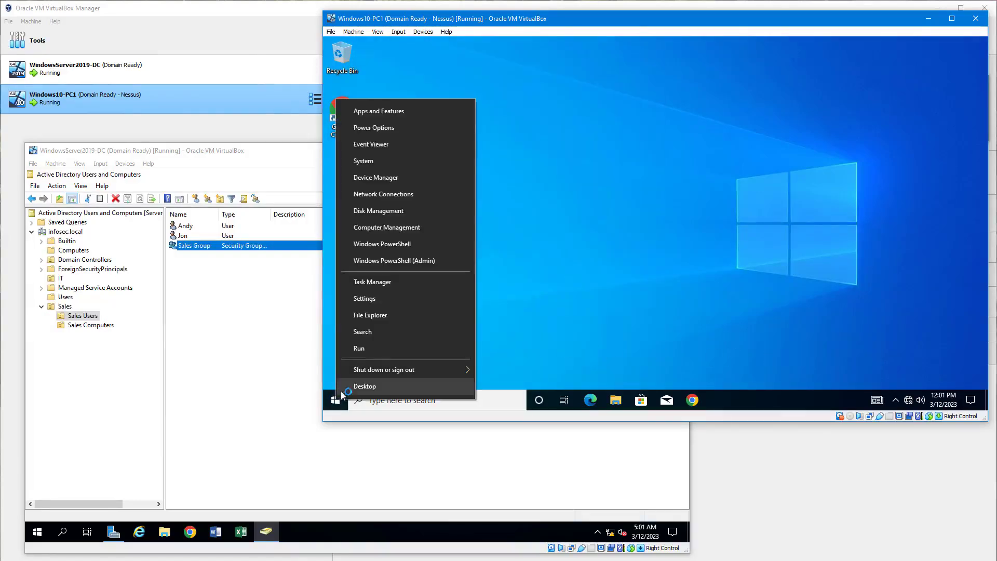
{"action": "mouse_move", "coordinate": [457, 370]}
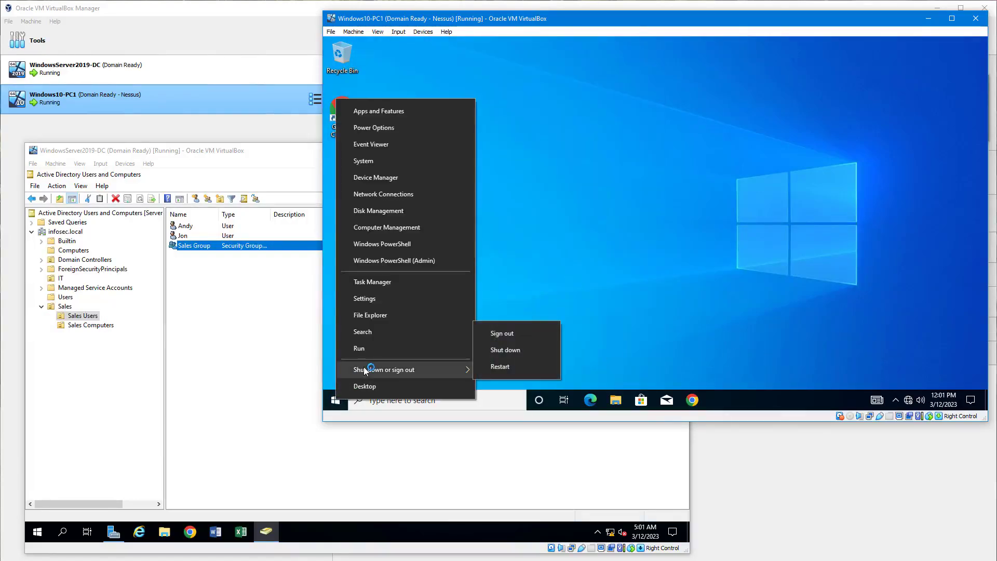
{"action": "left_click", "coordinate": [523, 334]}
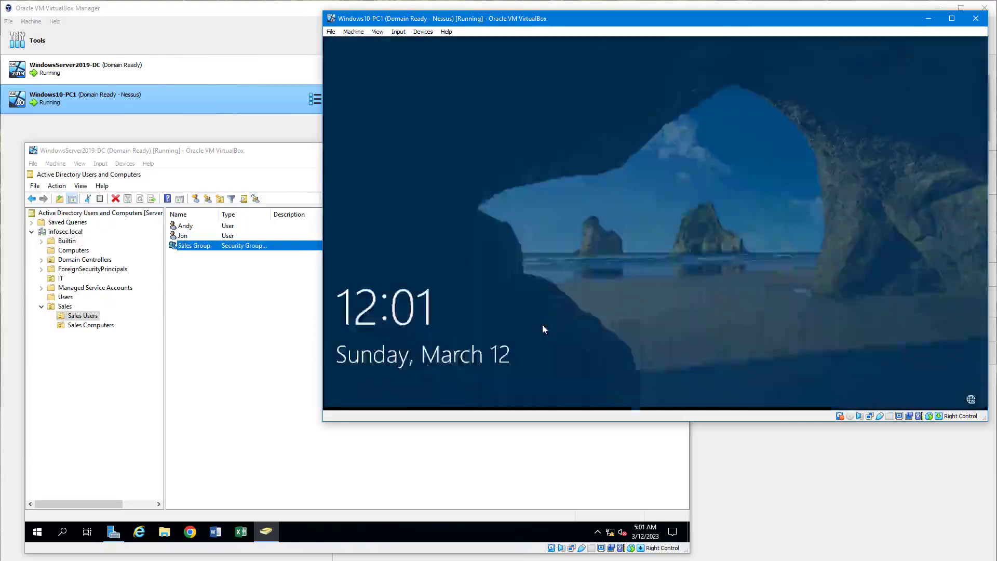
- Choose to sign in as another user and enter the administrator logon name in user@domain form for infosec.local
{"action": "left_click", "coordinate": [545, 325]}
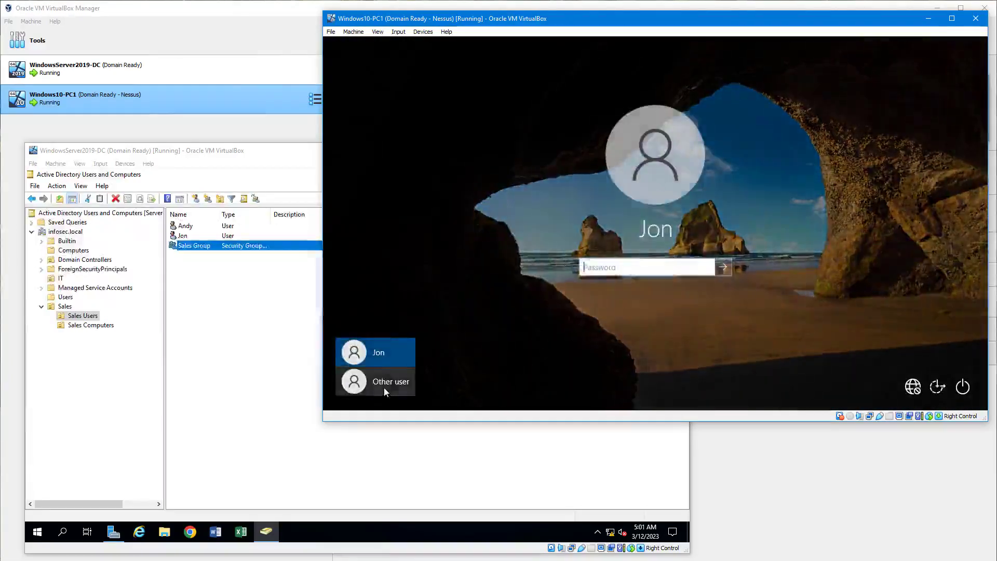
{"action": "left_click", "coordinate": [384, 388]}
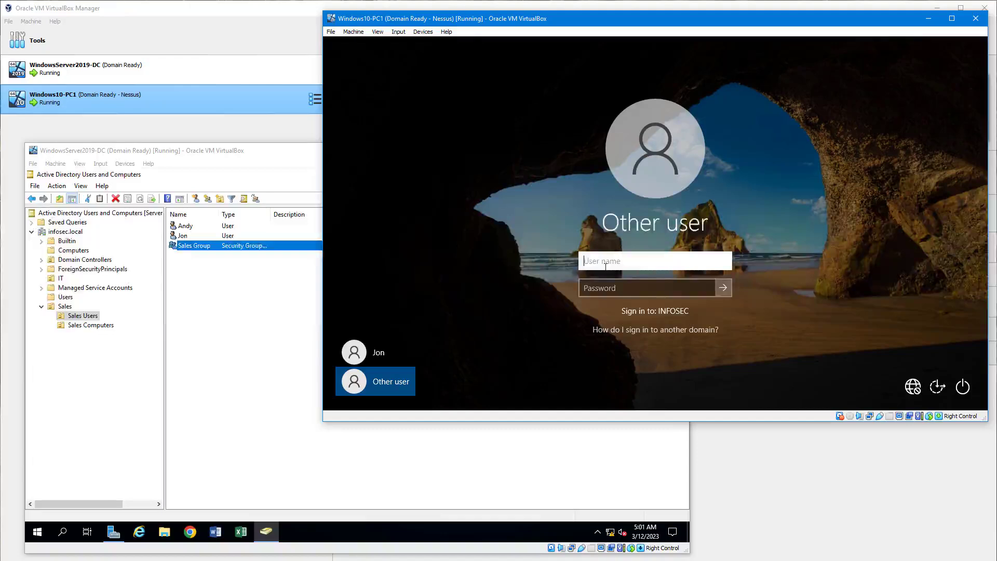
{"action": "type", "text": "administrator"}
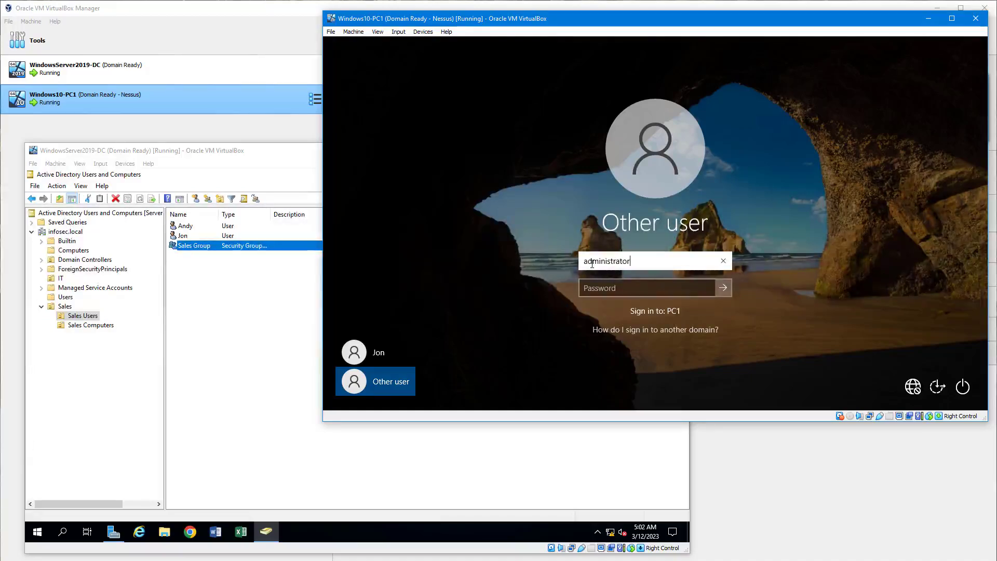
{"action": "type", "text": "@"}
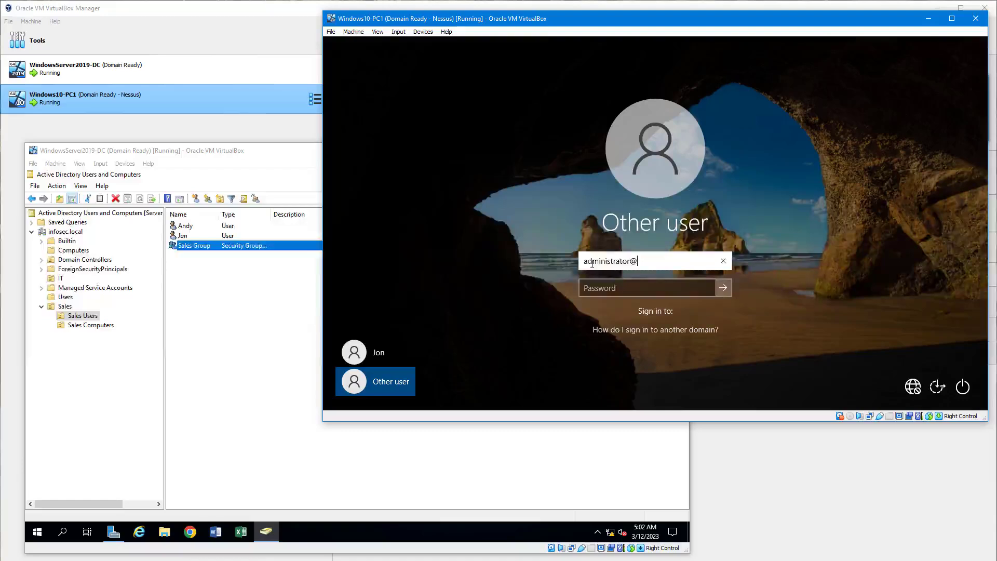
{"action": "type", "text": "infosec.l"}
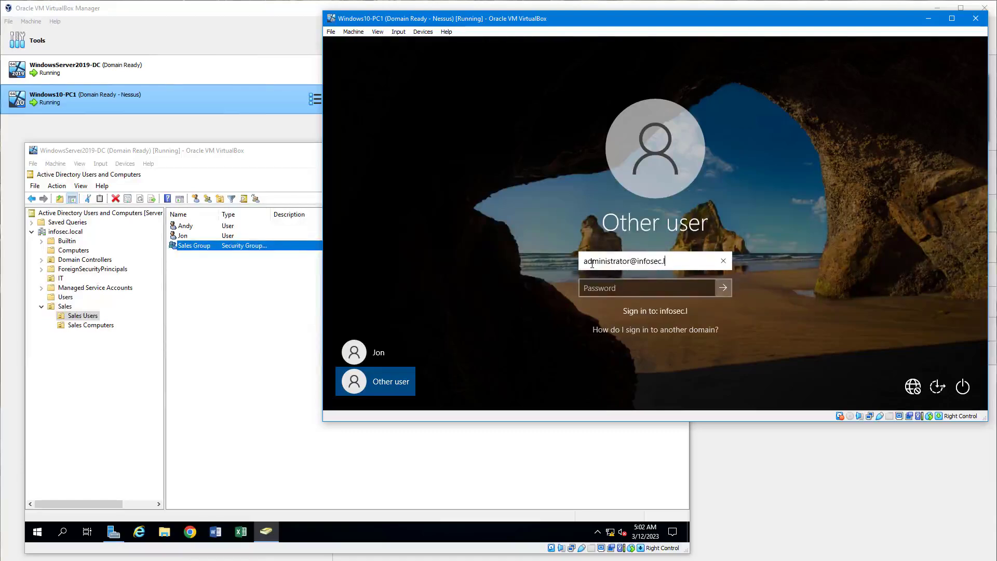
{"action": "type", "text": "ocal"}
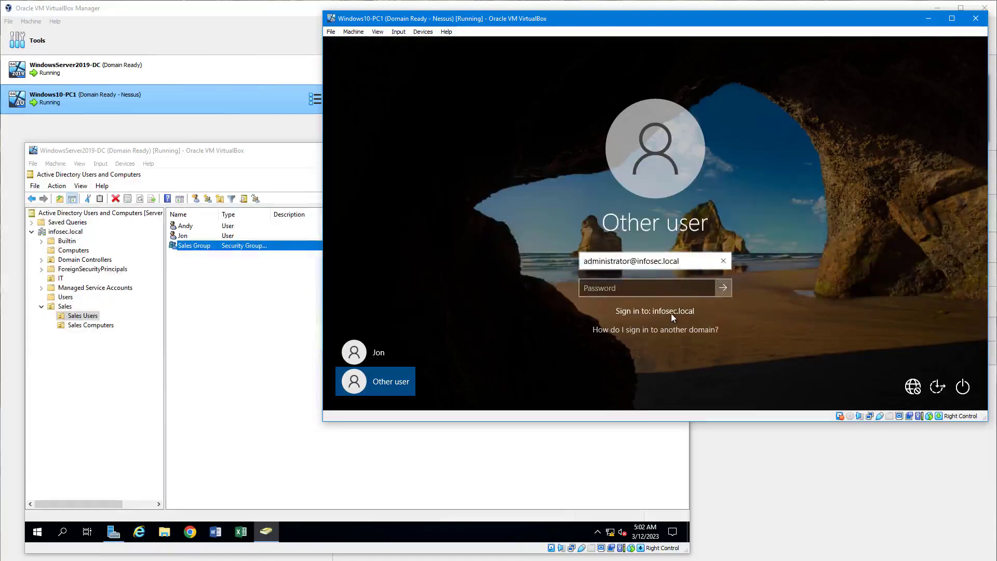
- Change the logon name to infosec\administrator, enter the account password and sign in to PC1
{"action": "left_click_drag", "start_coordinate": [679, 261], "coordinate": [630, 261]}
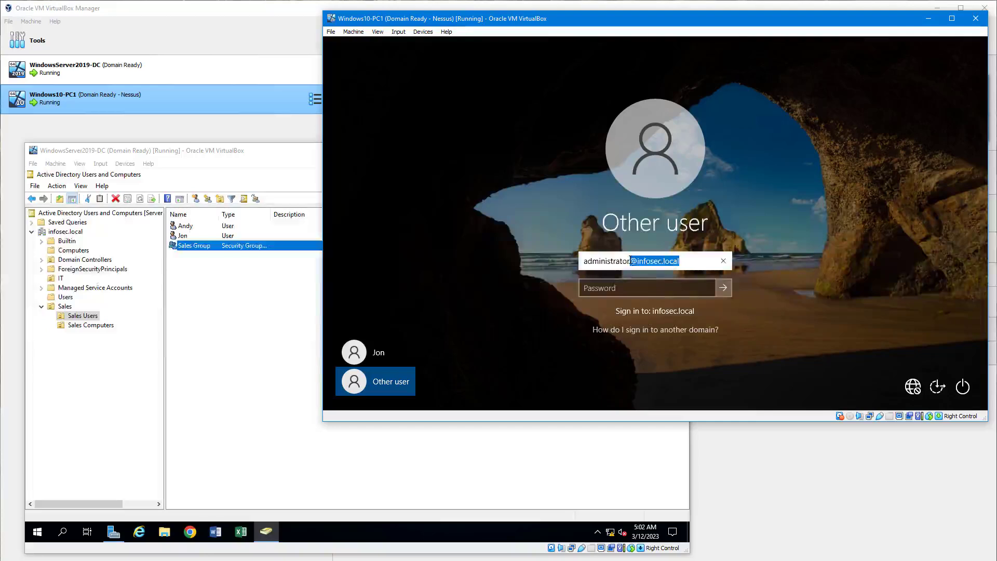
{"action": "key", "text": "BackSpace"}
{"action": "type", "text": "infosec\\administrator"}
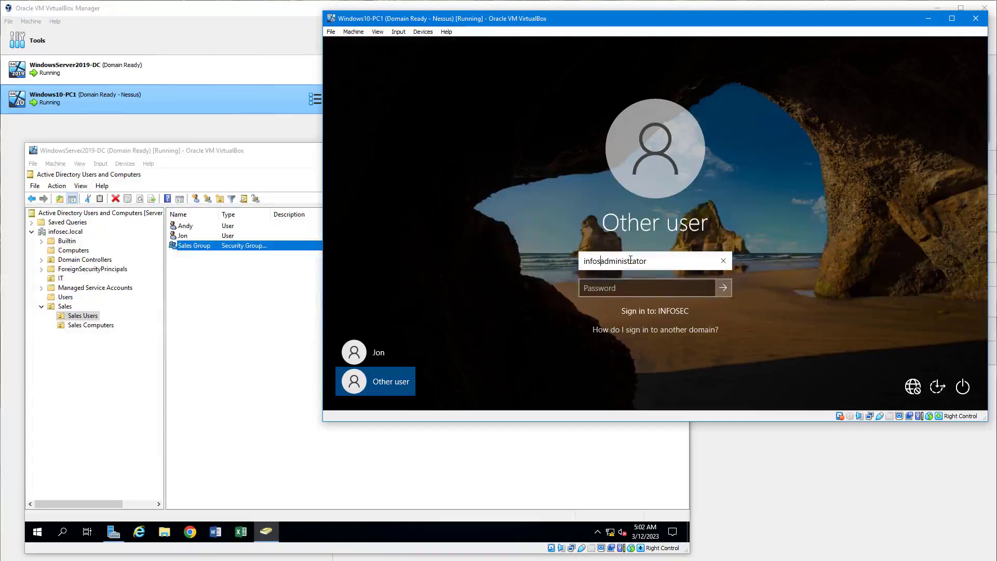
{"action": "left_click", "coordinate": [656, 285]}
{"action": "type", "text": "P@ssw0rd"}
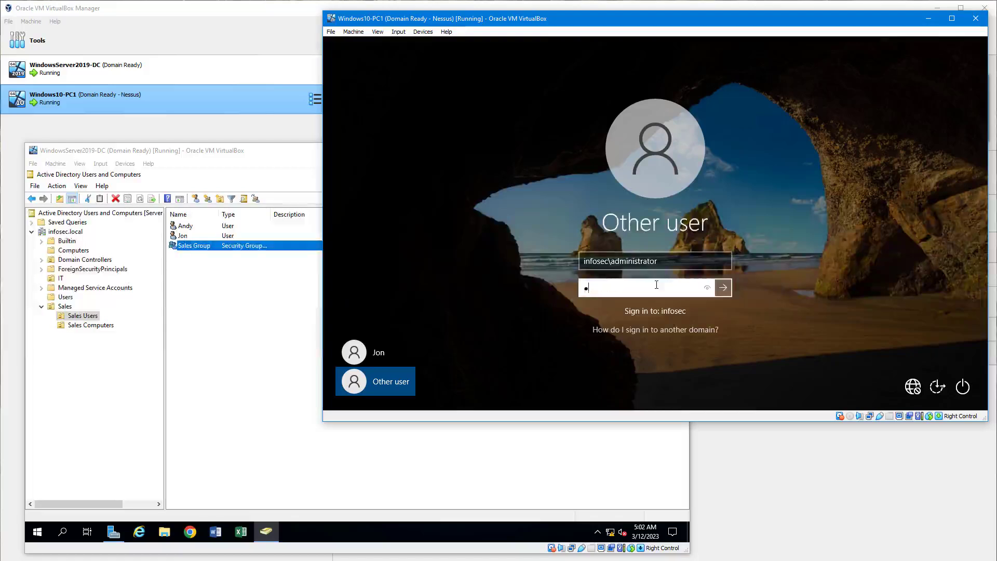
{"action": "key", "text": "Return"}
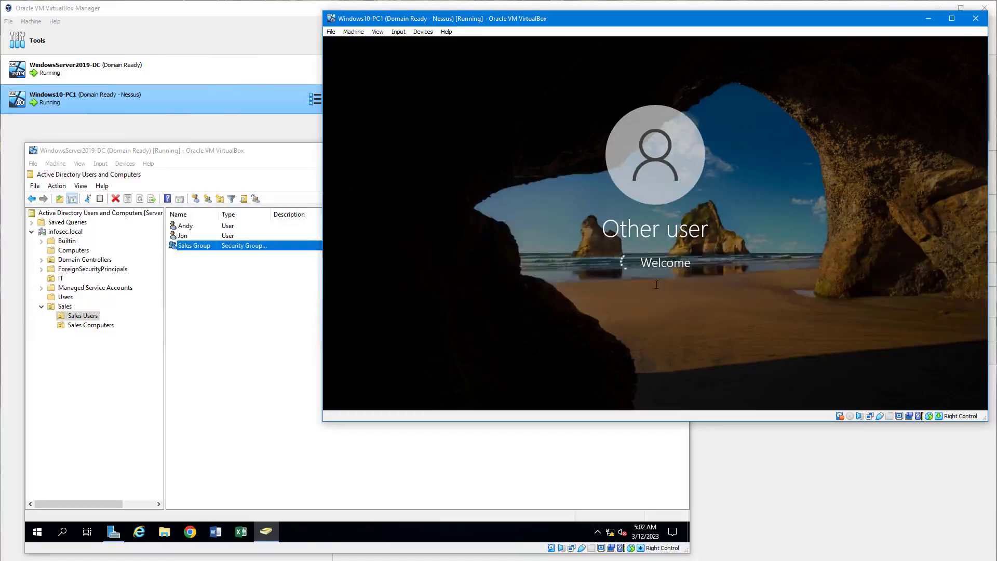
- Switch back to the WindowsServer2019-DC virtual machine
{"action": "left_click", "coordinate": [219, 152]}
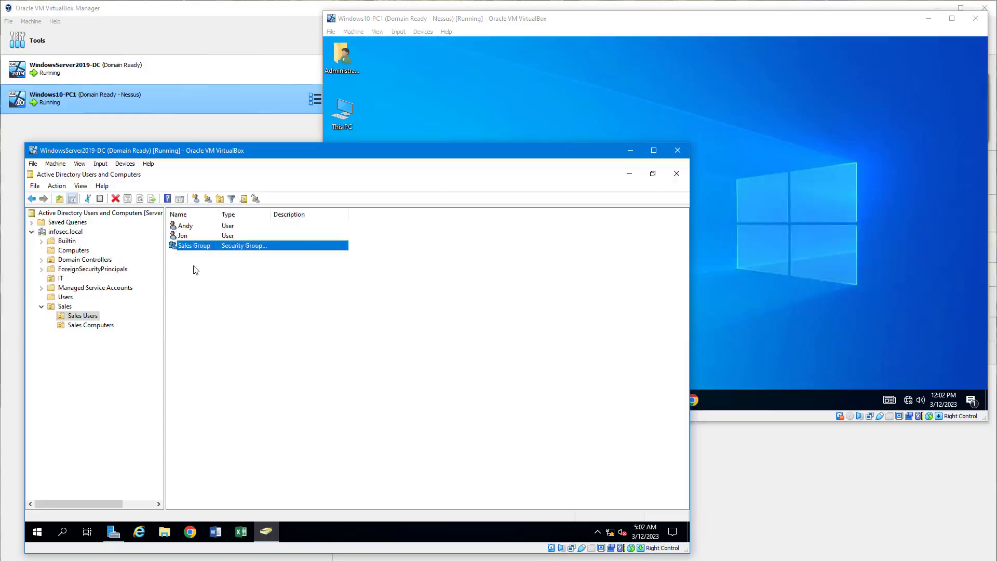